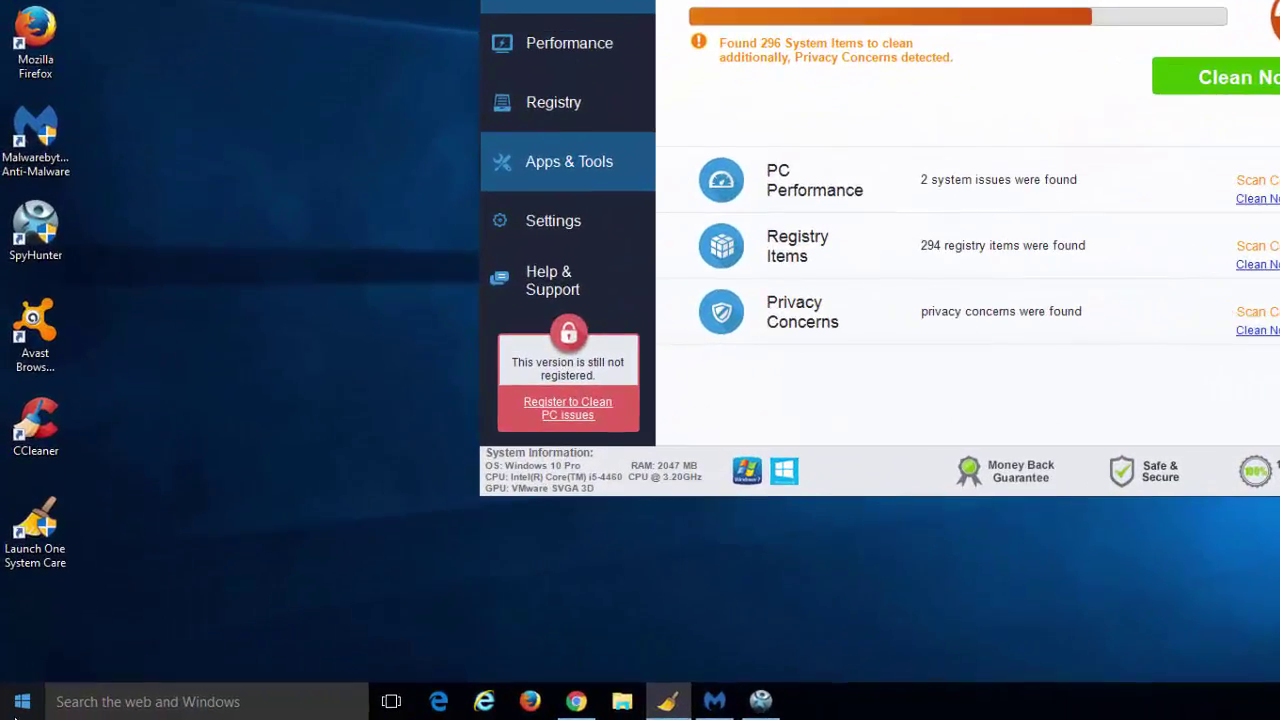
Select One System Care in Programs and Features and attempt to uninstall it
key("super+x")
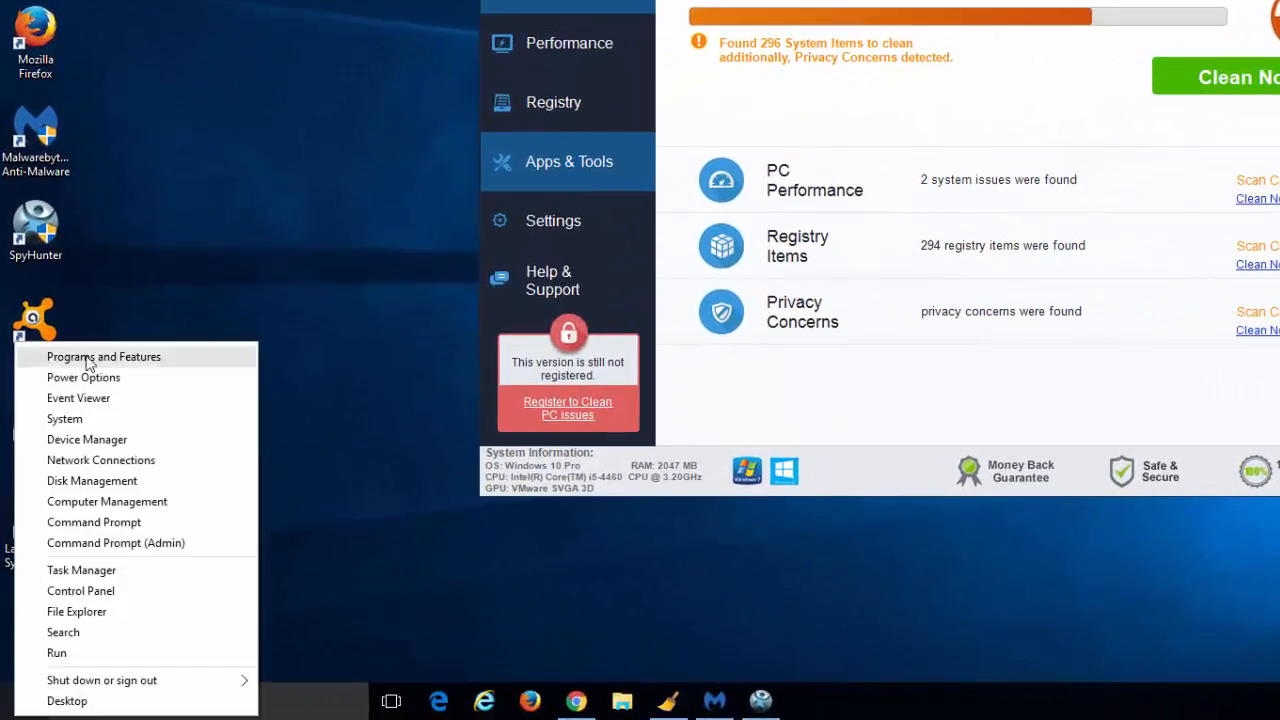
key("Escape")
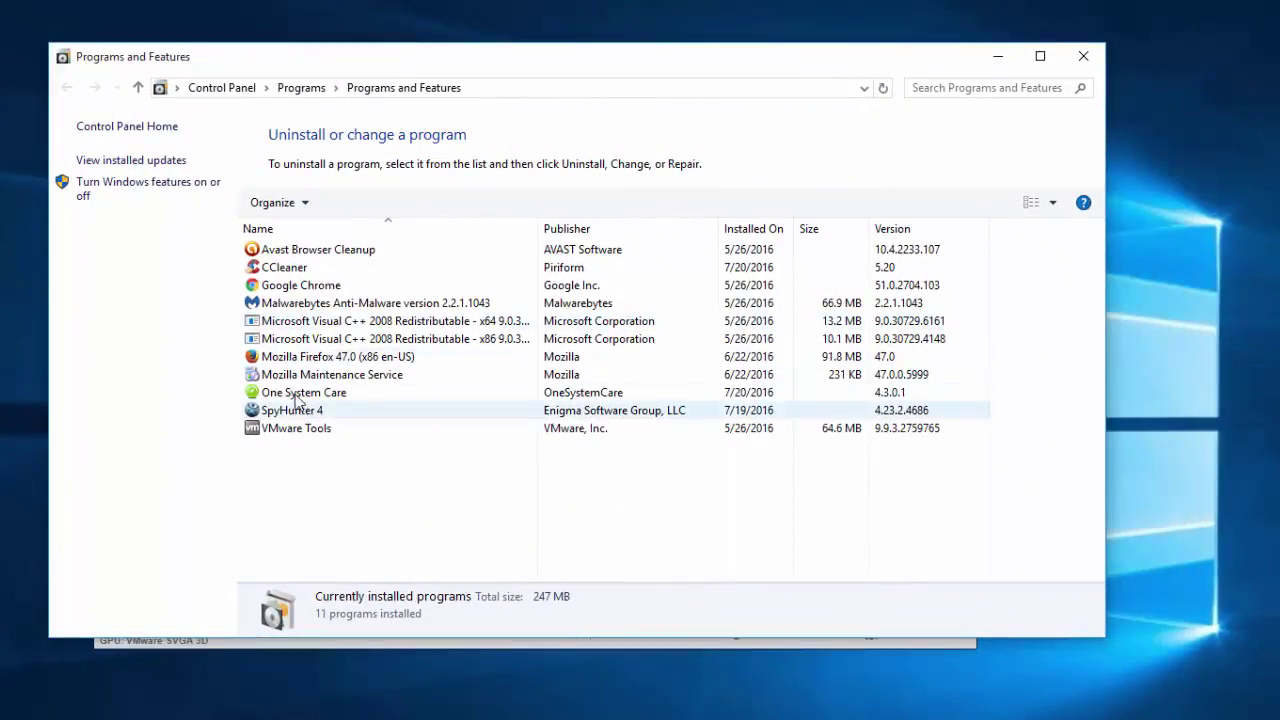
left_click(298, 393)
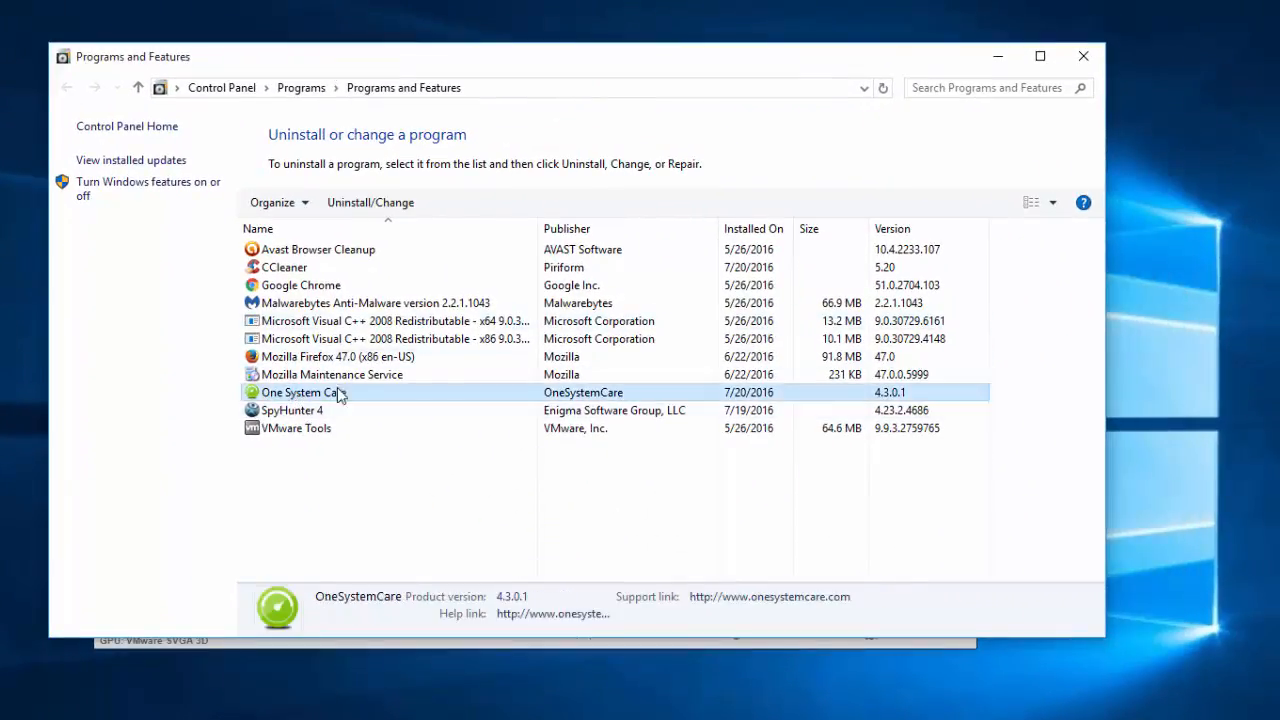
key("Return")
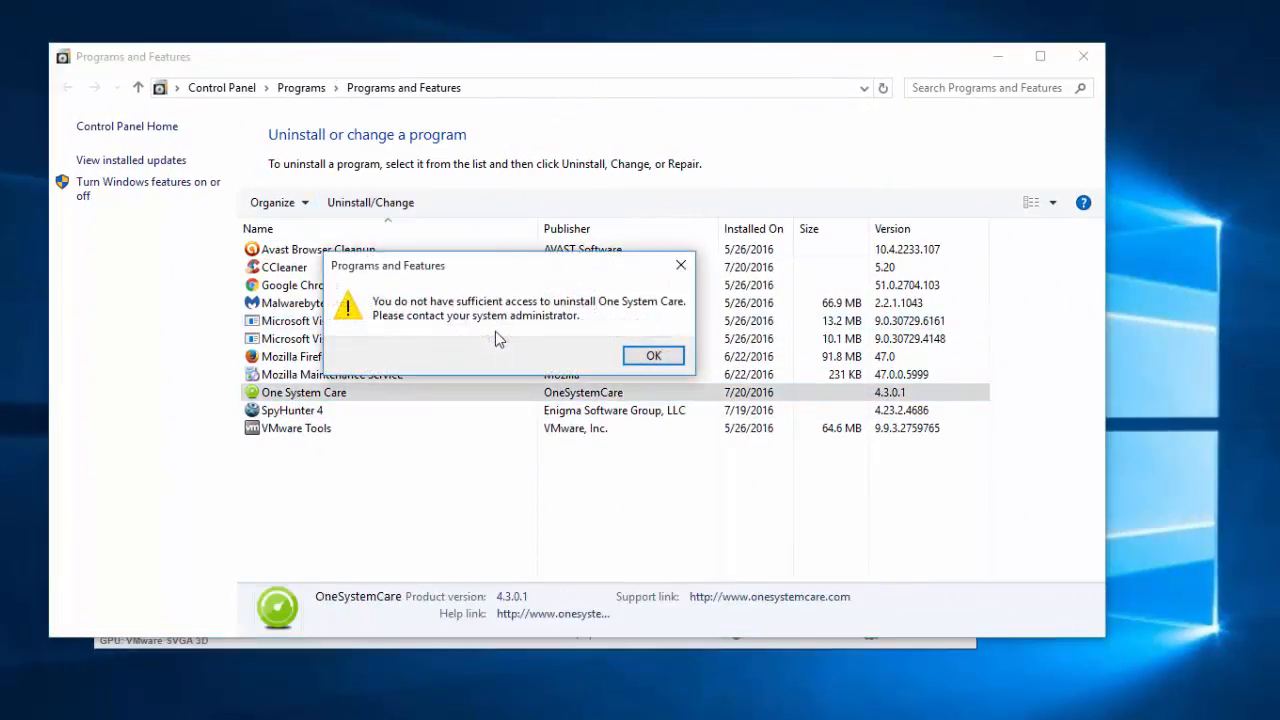
Dismiss the insufficient-access error and minimize the installed-programs window
left_click_drag(452, 271, 488, 277)
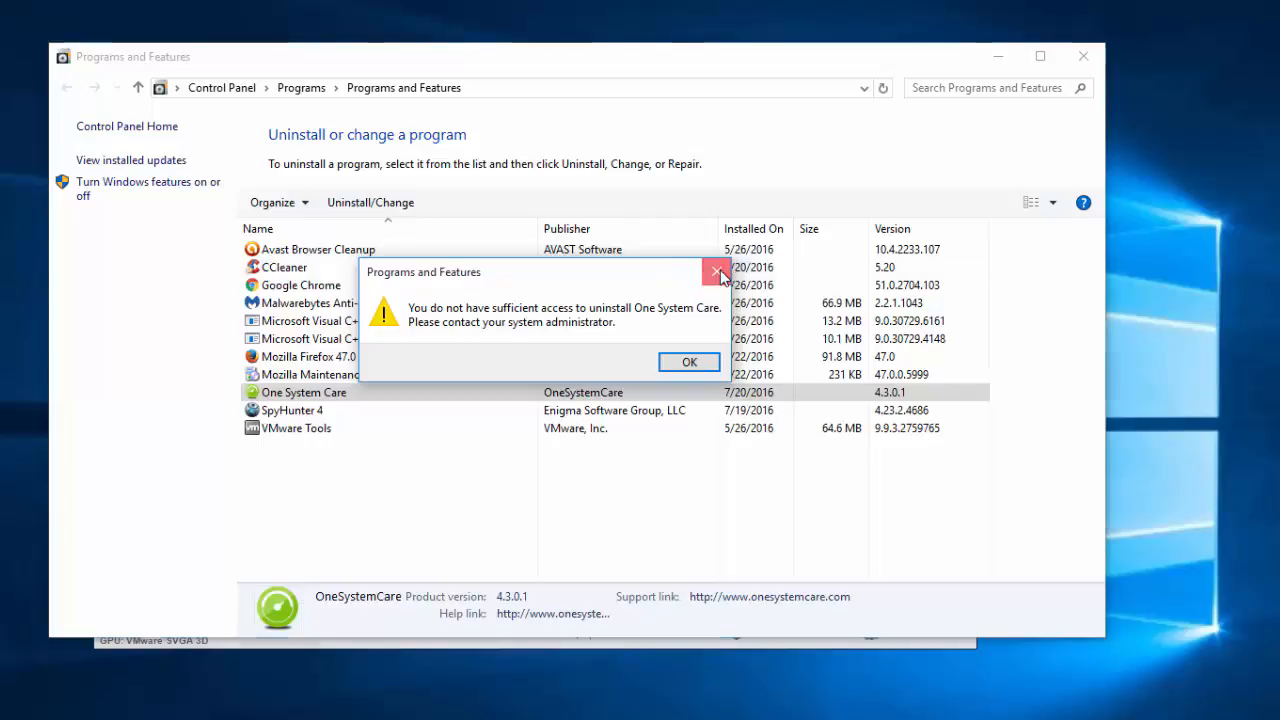
left_click(720, 273)
left_click_drag(451, 73, 488, 187)
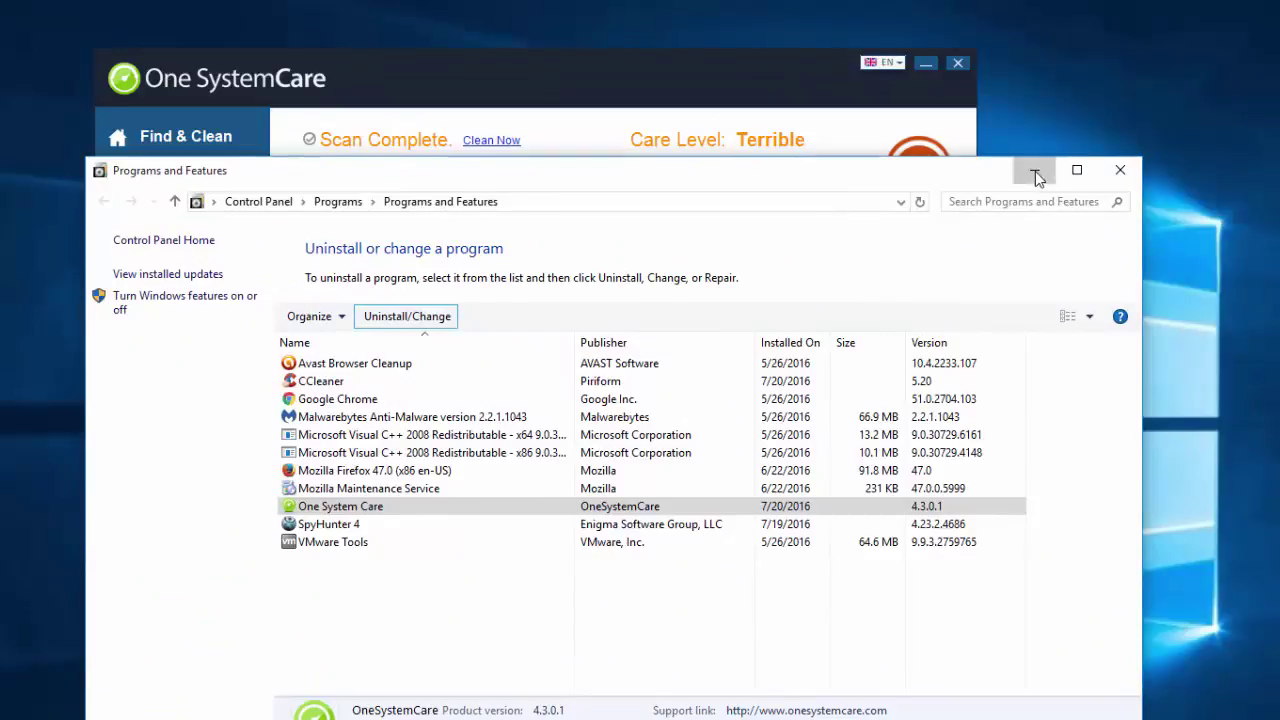
left_click(1038, 172)
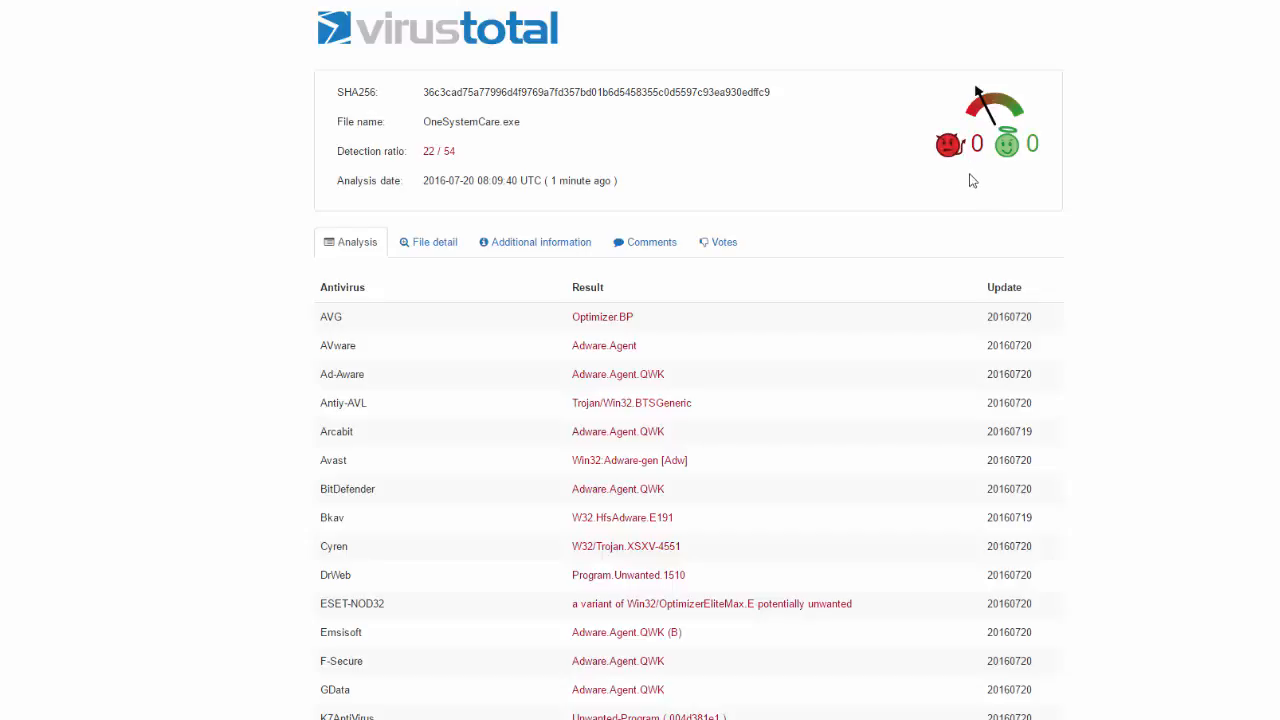
scroll(615, 125, "down", 3)
scroll(615, 122, "down", 5)
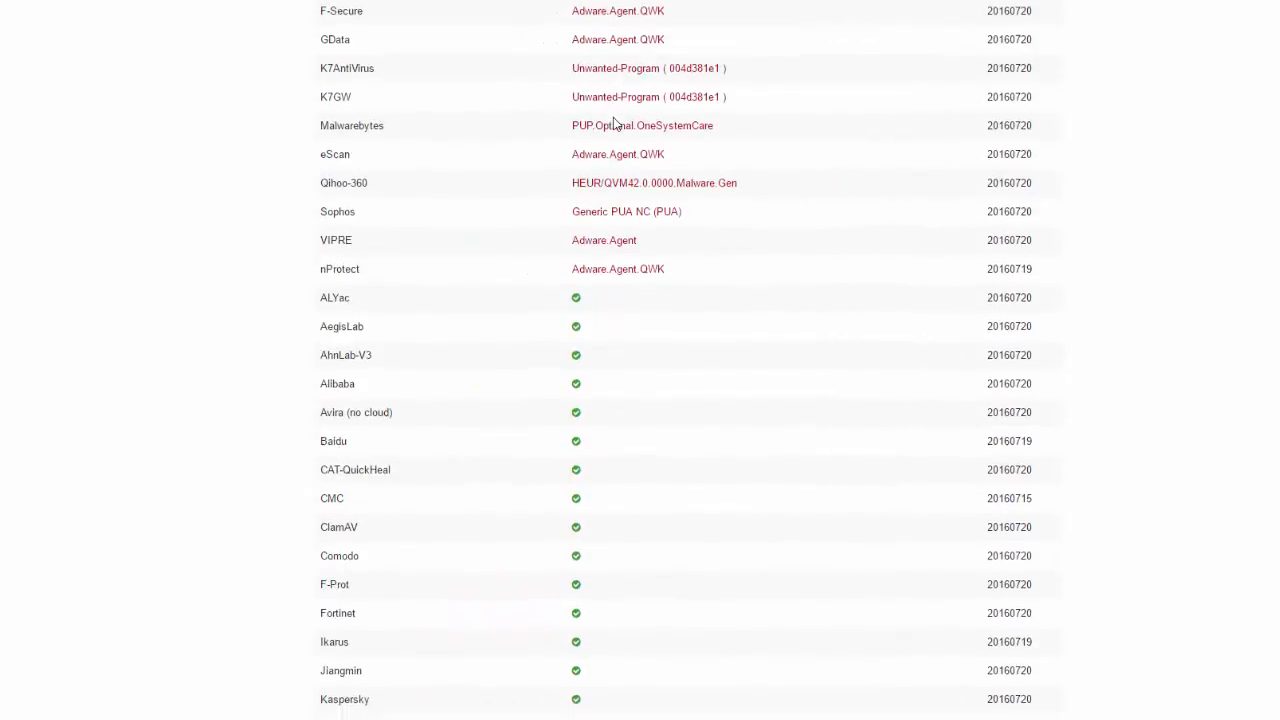
scroll(615, 122, "down", 4)
scroll(615, 122, "down", 1)
scroll(615, 122, "up", 5)
scroll(613, 122, "up", 6)
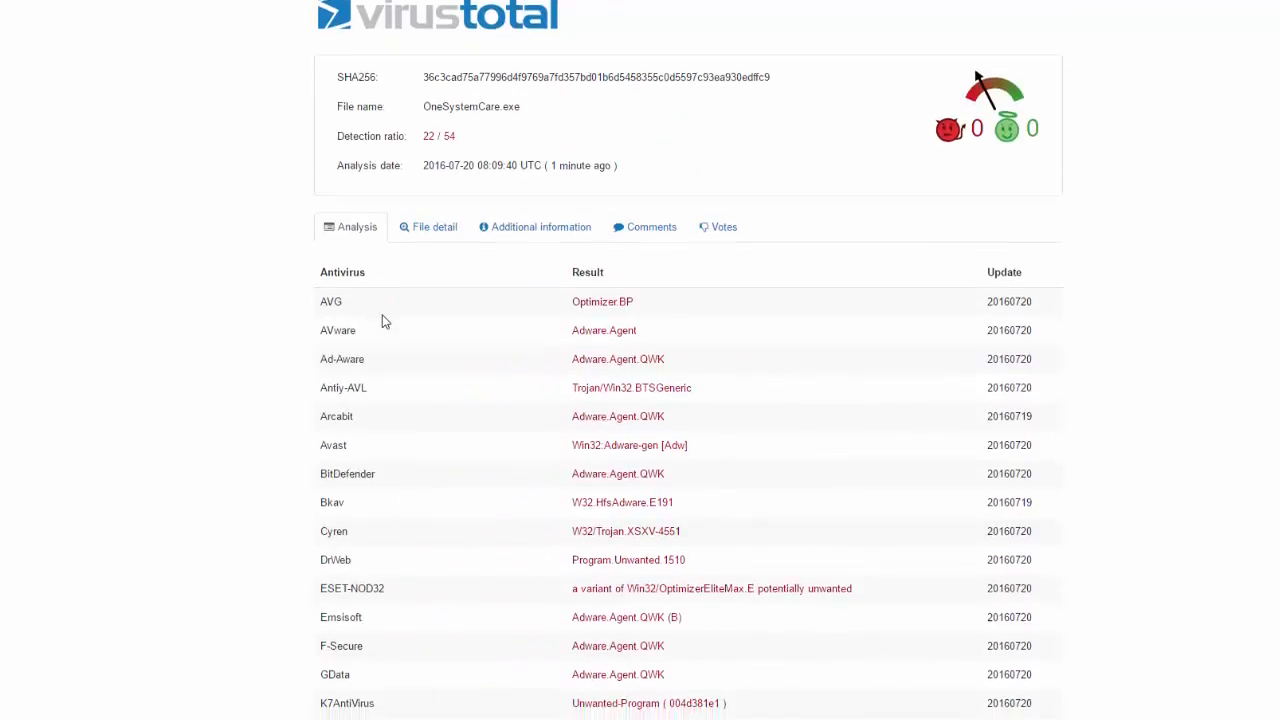
scroll(385, 290, "down", 2)
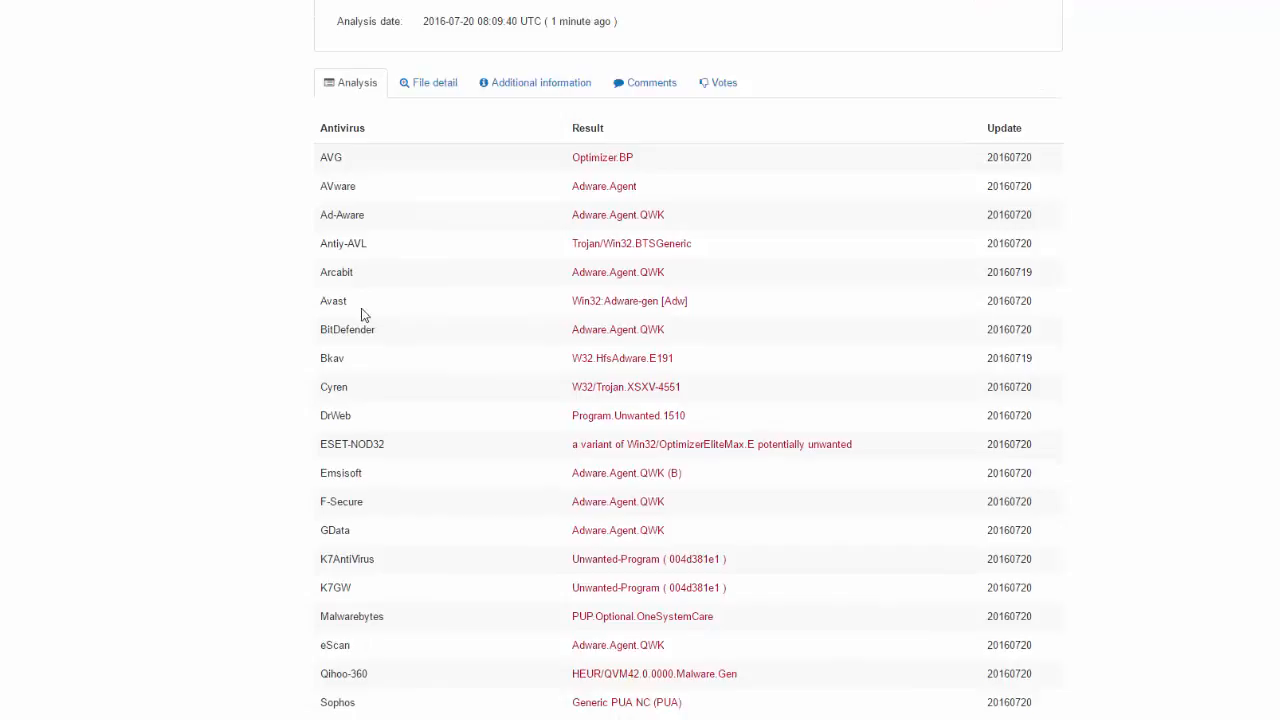
scroll(390, 268, "down", 2)
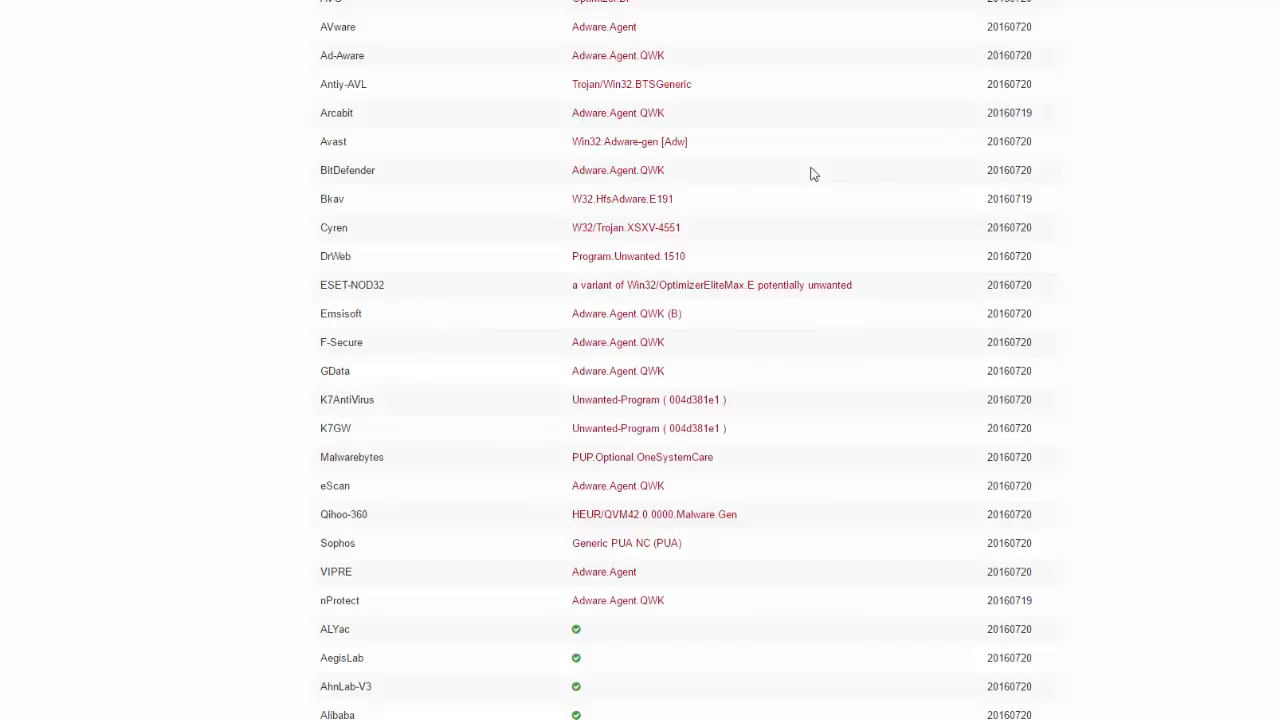
scroll(810, 175, "up", 5)
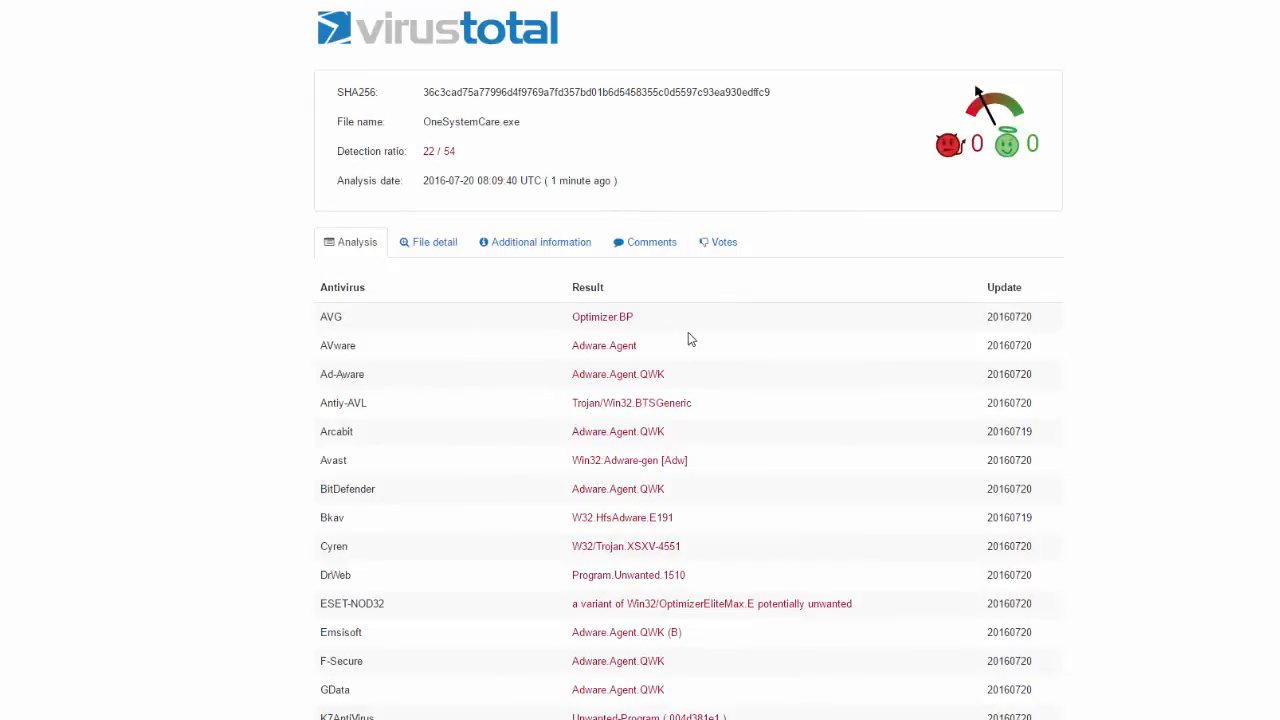
scroll(632, 389, "down", 2)
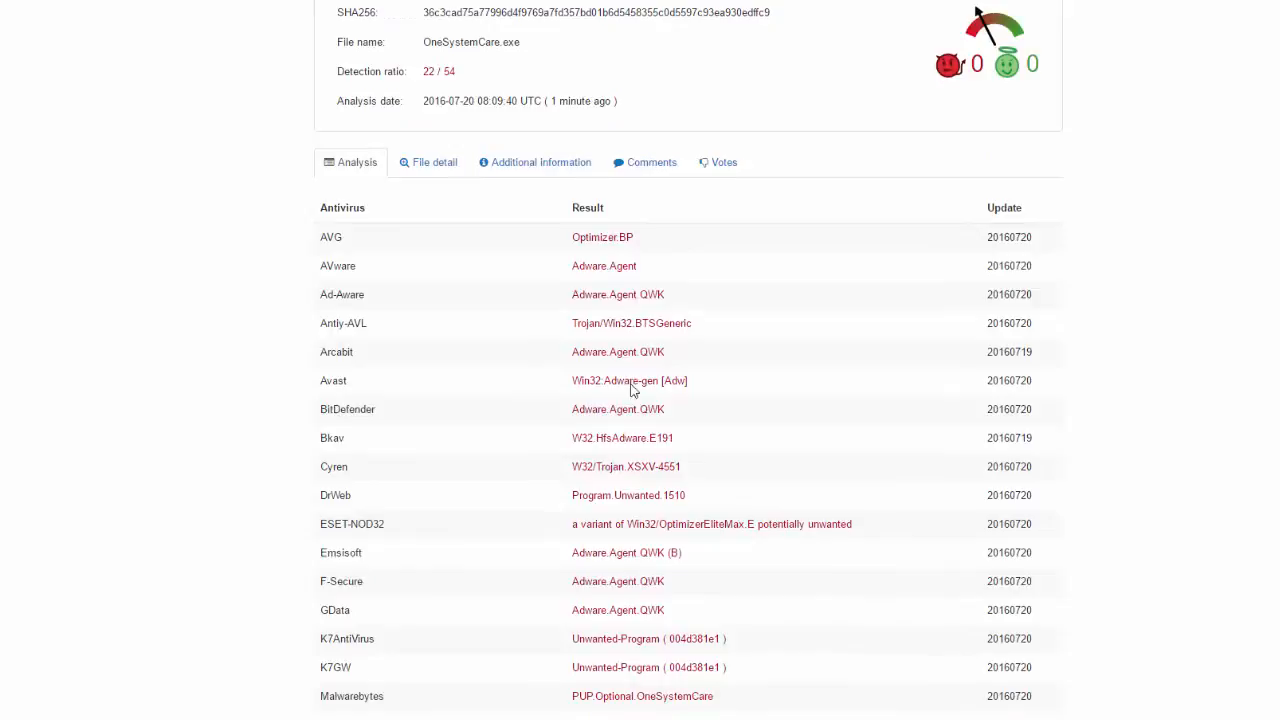
scroll(632, 389, "down", 1)
scroll(632, 389, "down", 2)
scroll(632, 386, "down", 1)
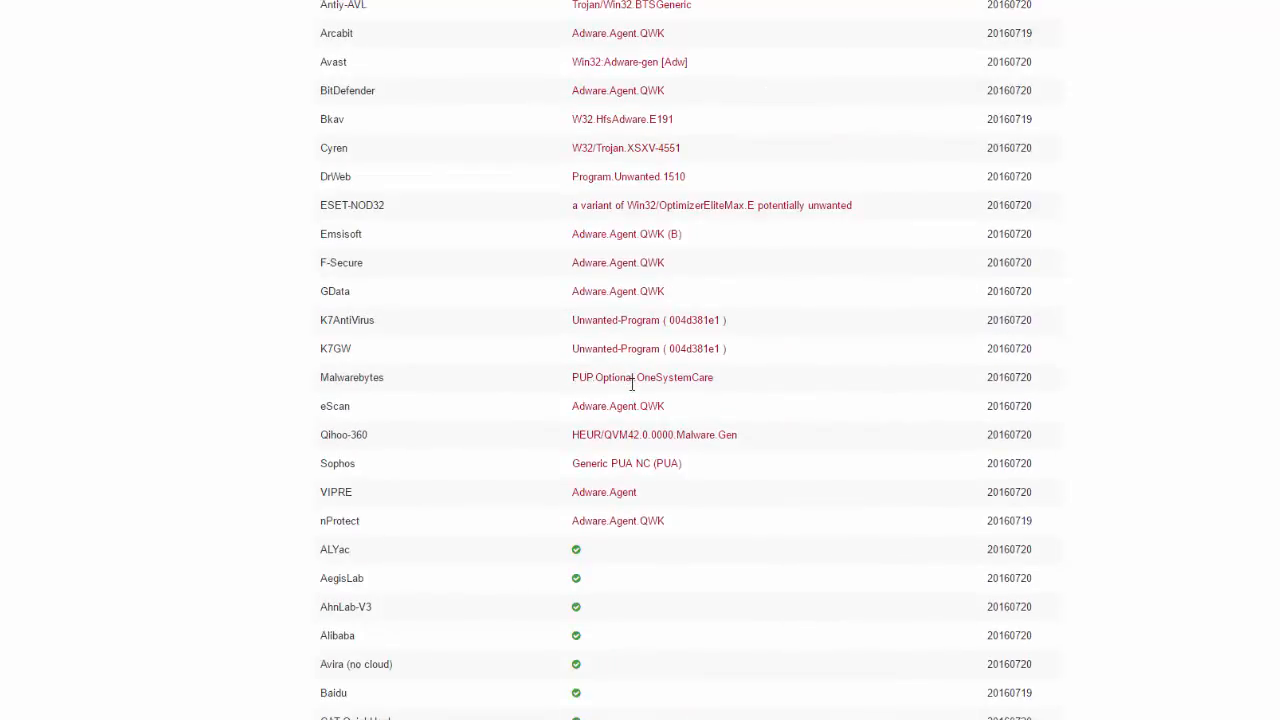
scroll(632, 386, "up", 4)
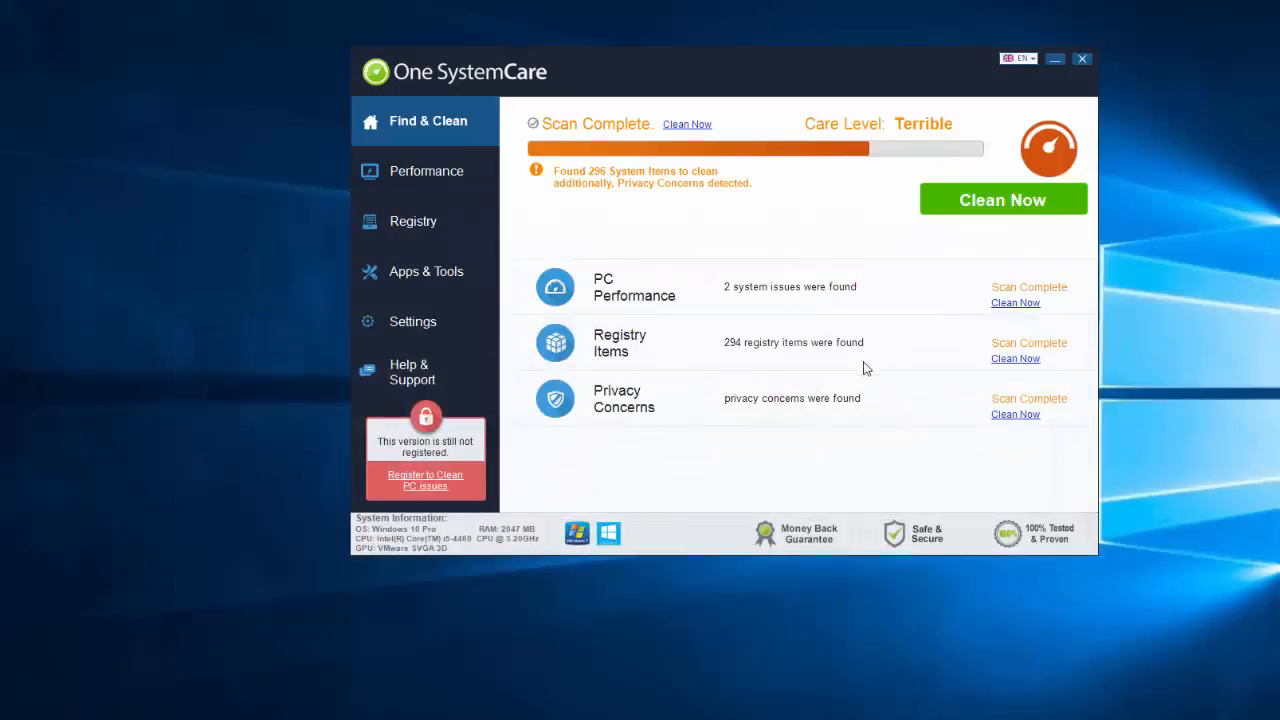
Put the One SystemCare window away and bring SpyHunter 4's scan results forward
left_click(1056, 62)
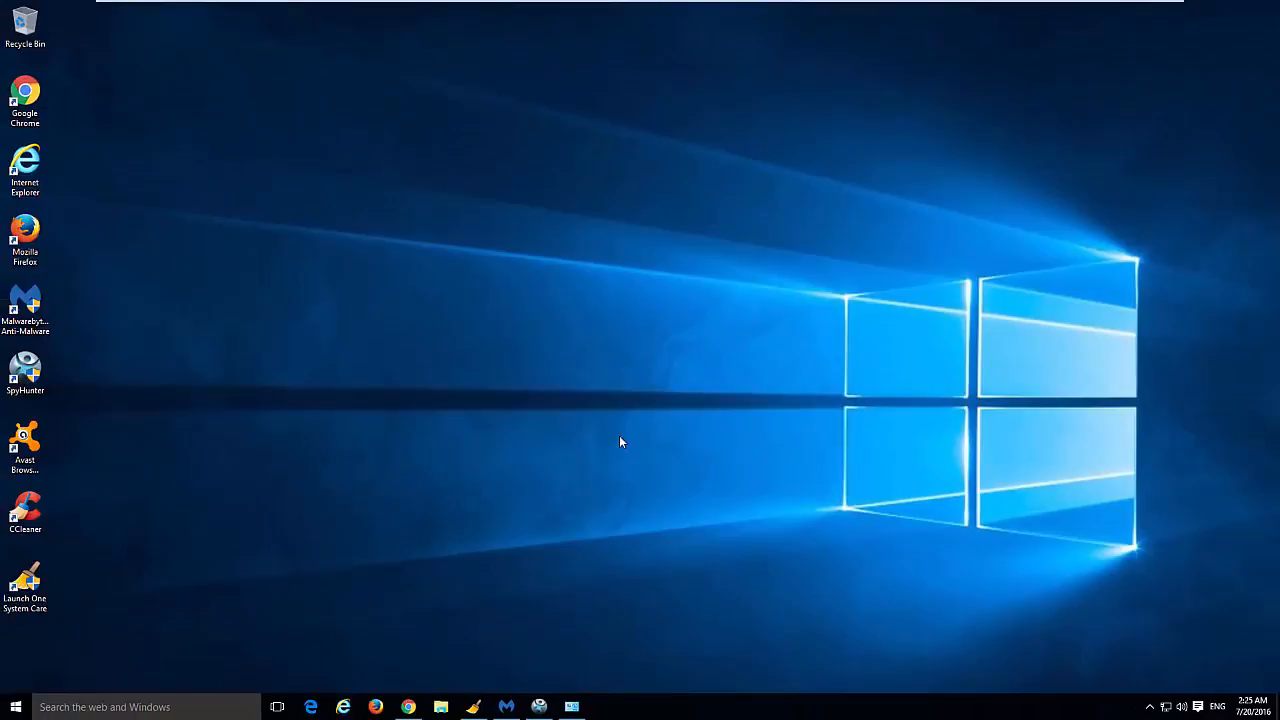
left_click(474, 707)
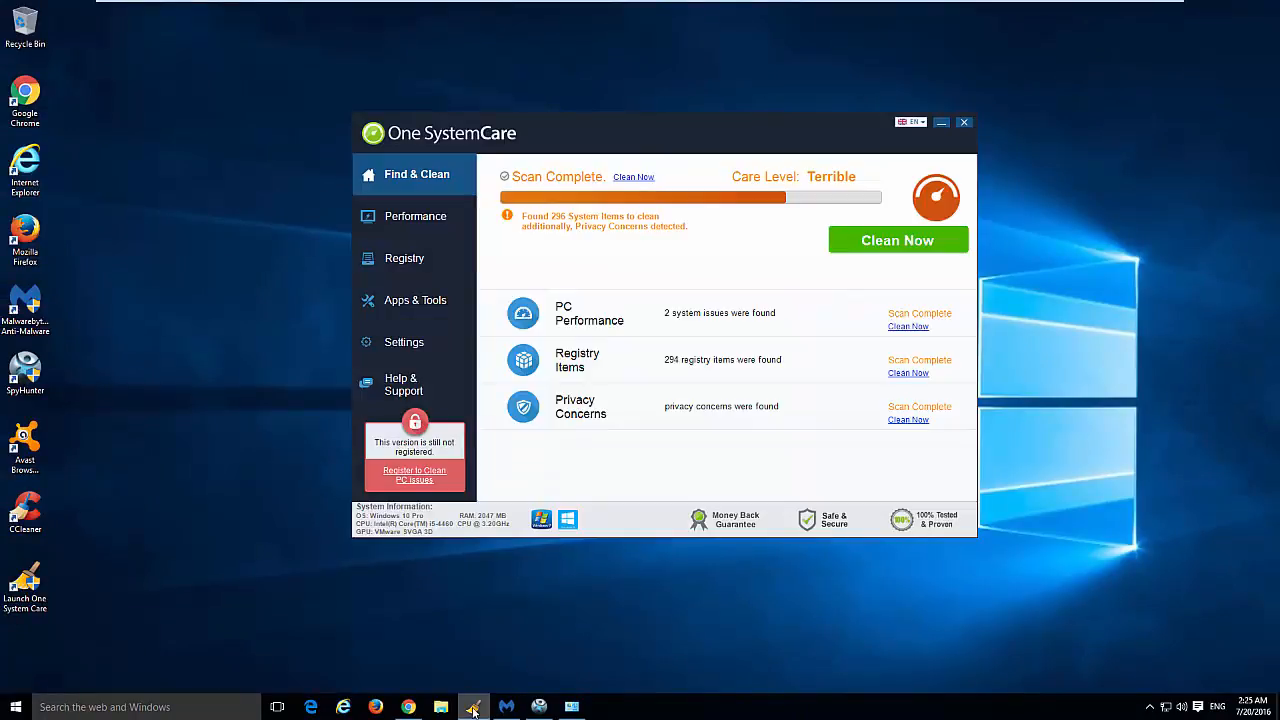
left_click(940, 122)
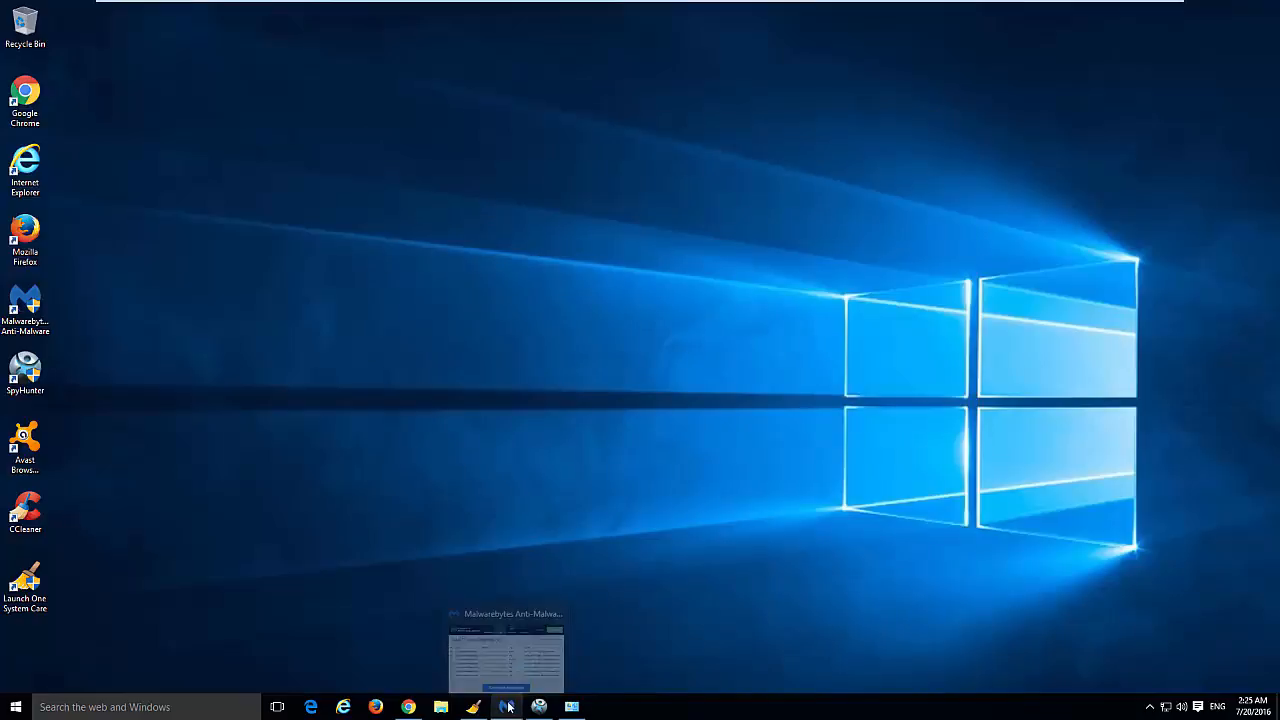
mouse_move(539, 707)
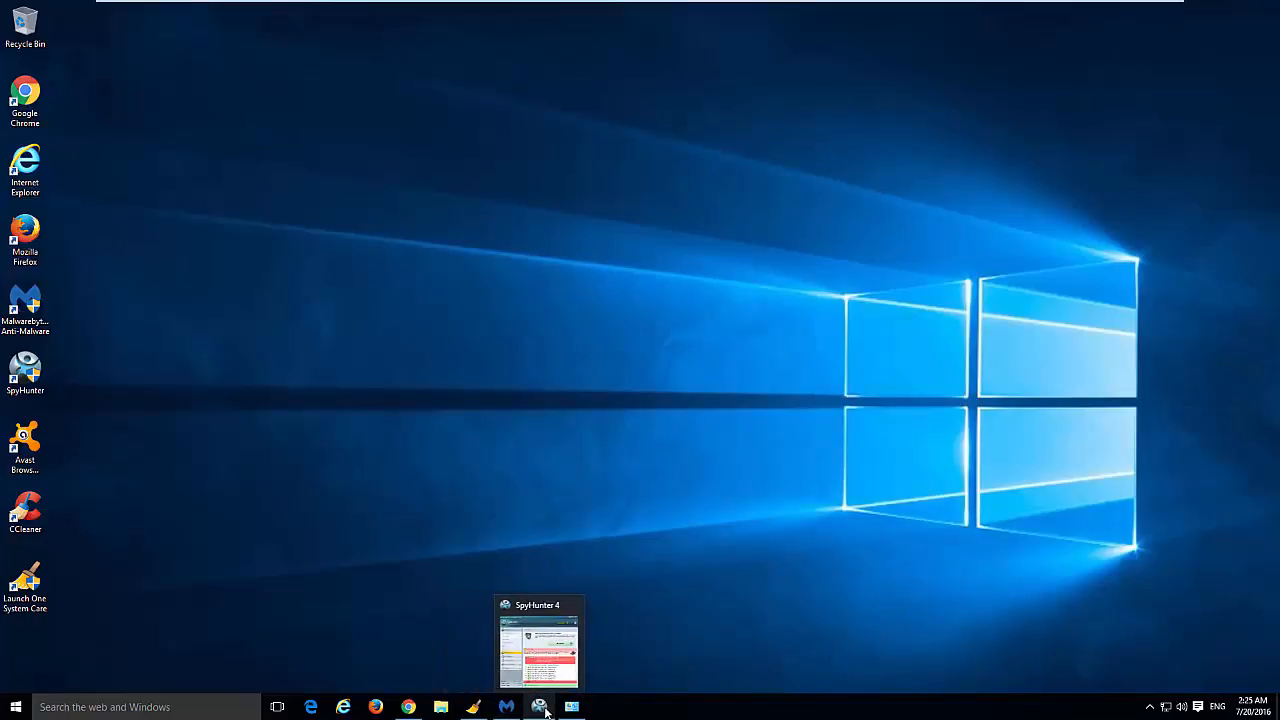
left_click(540, 708)
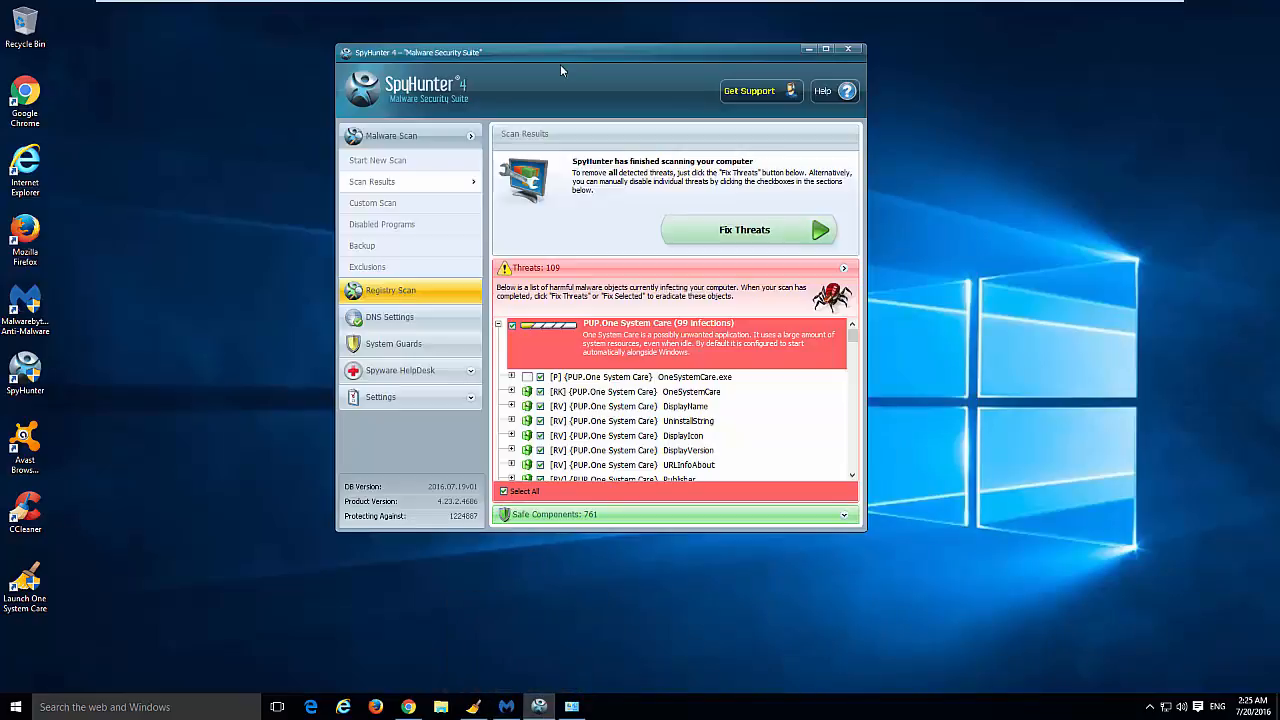
left_click_drag(553, 52, 614, 70)
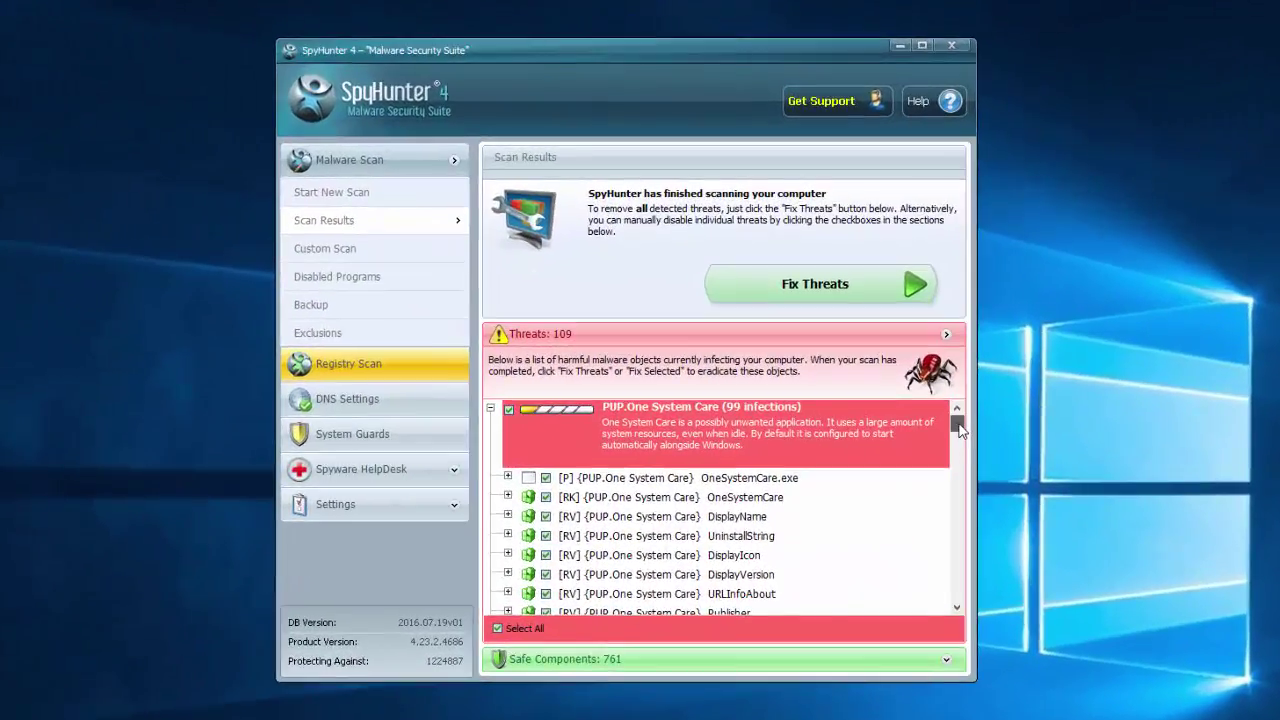
left_click_drag(958, 420, 958, 432)
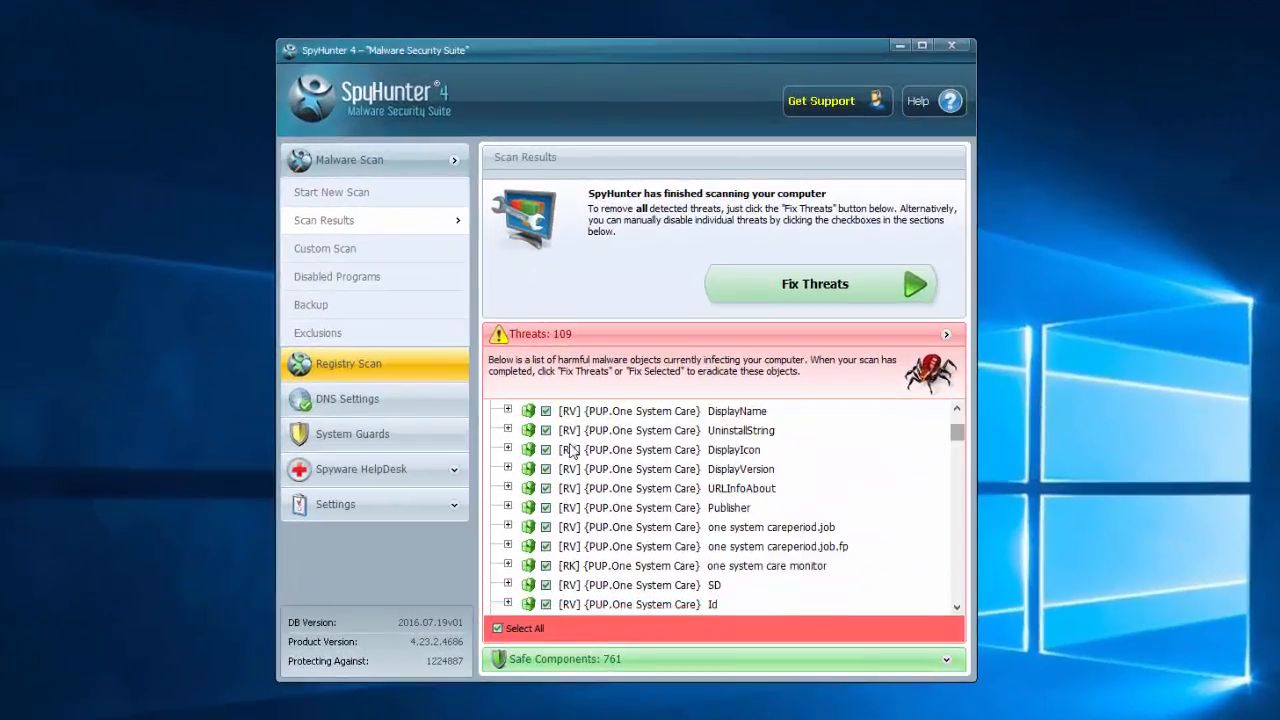
Inspect the DisplayIcon, Languages and One System Care folder entries, then fix all 109 detected threats
left_click(508, 452)
left_click(508, 450)
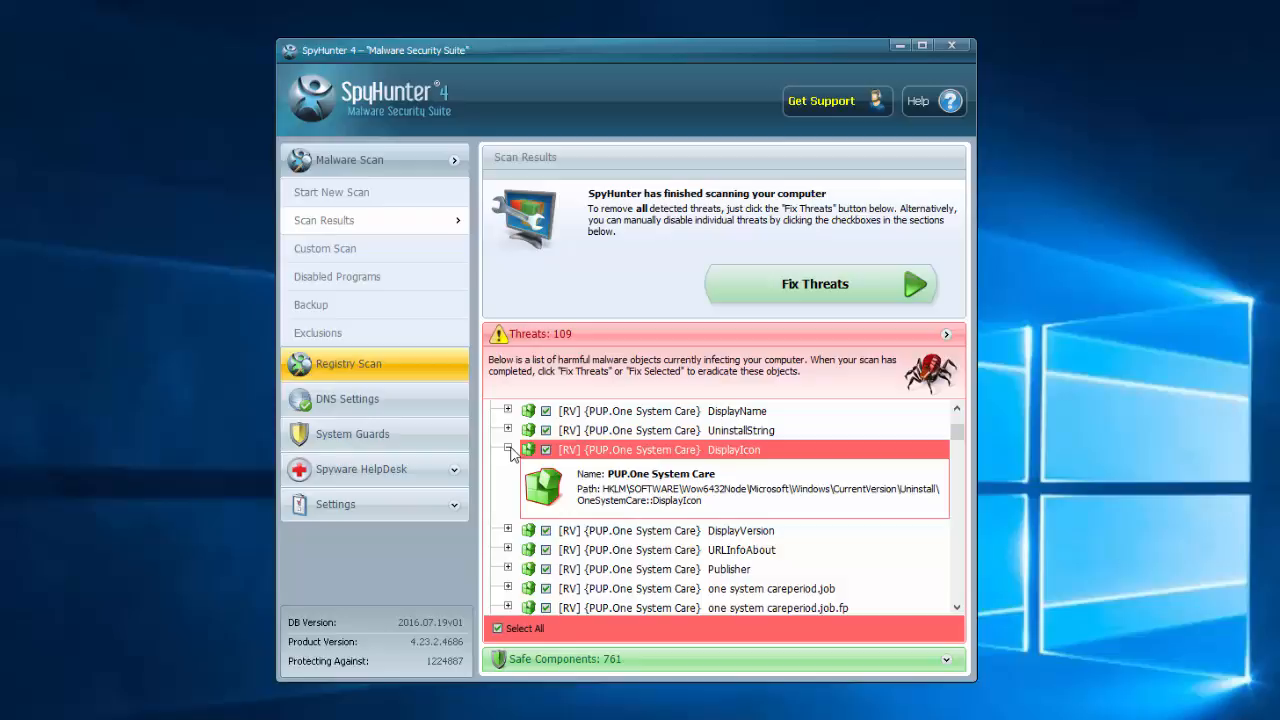
left_click_drag(958, 432, 972, 555)
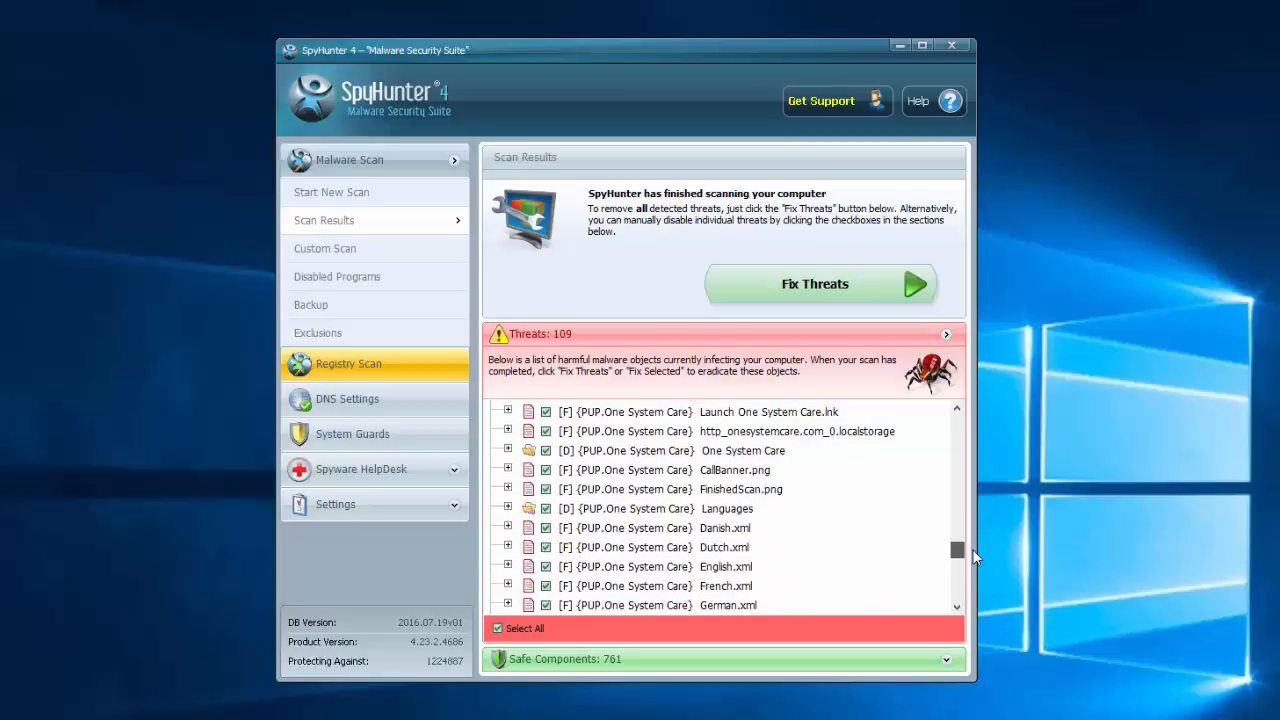
left_click(508, 446)
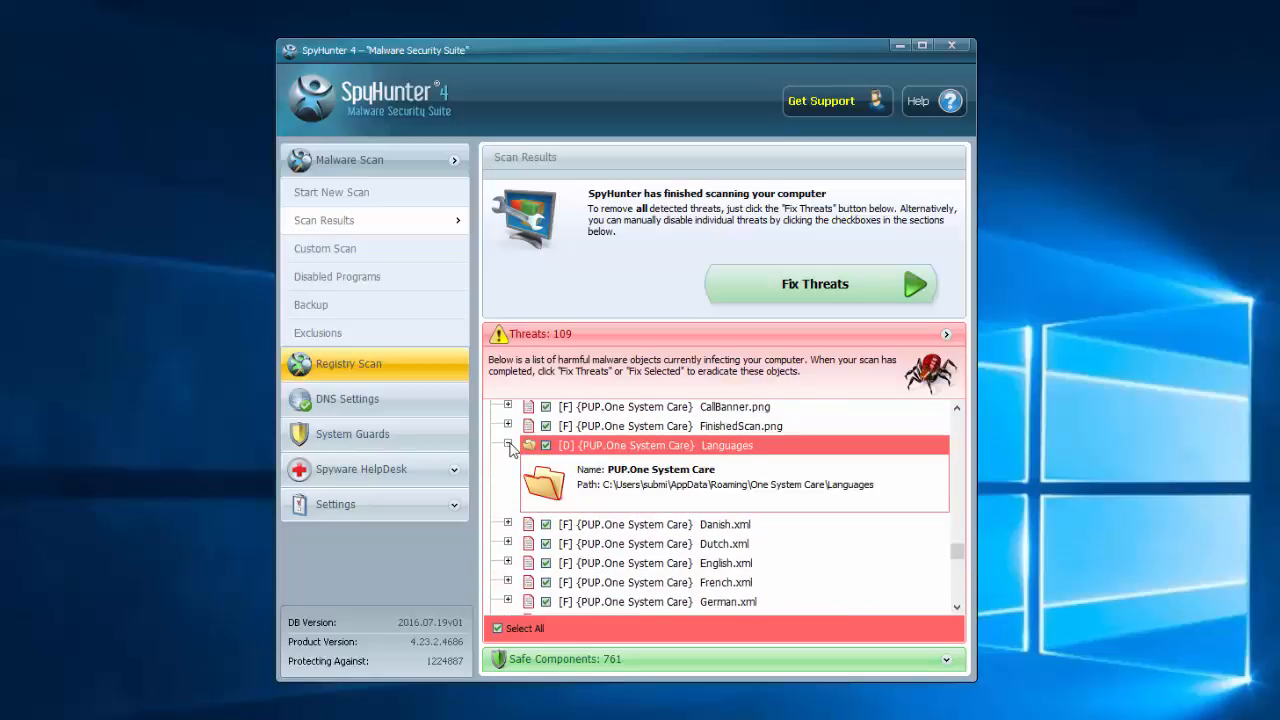
left_click(508, 446)
scroll(508, 450, "up", 3)
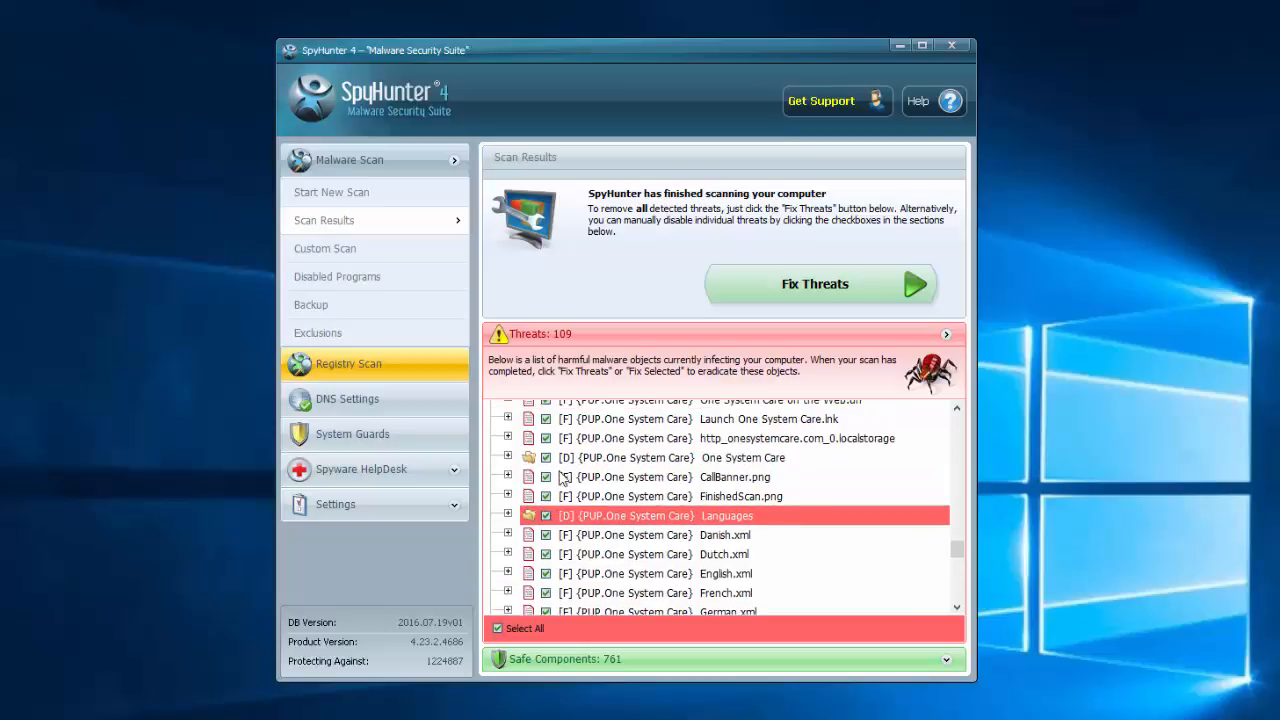
left_click(507, 458)
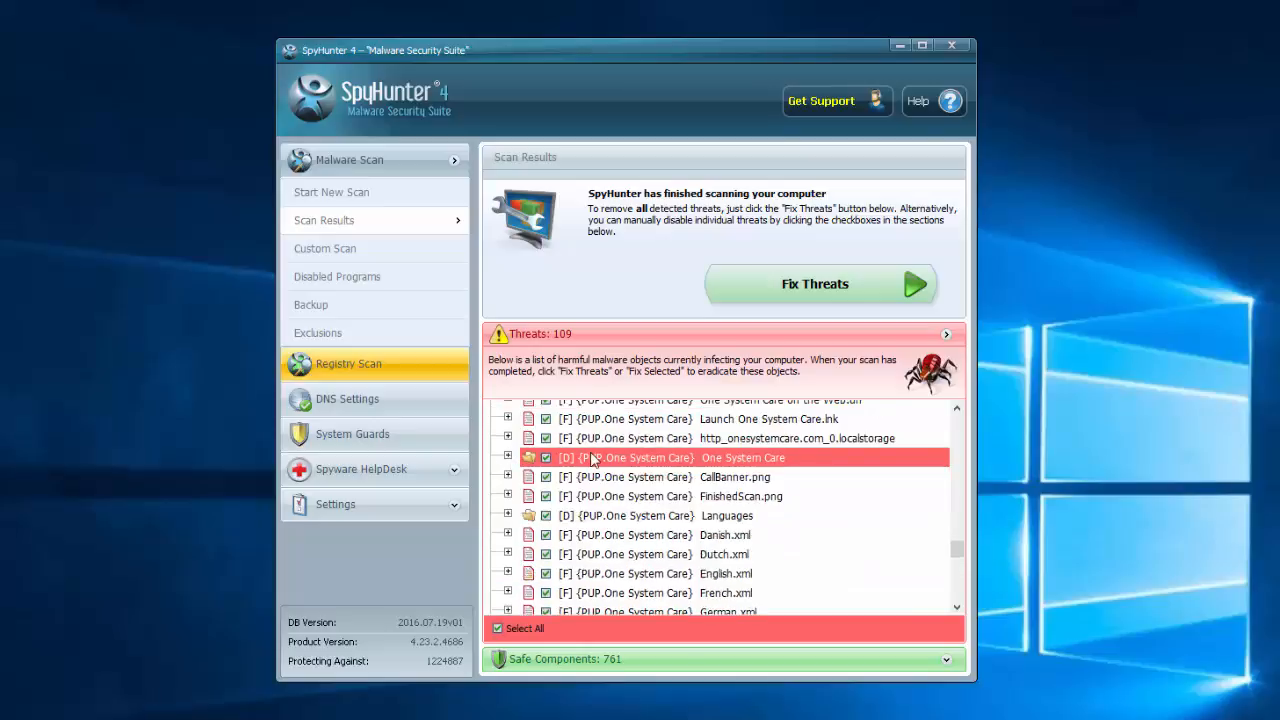
scroll(795, 460, "down", 2)
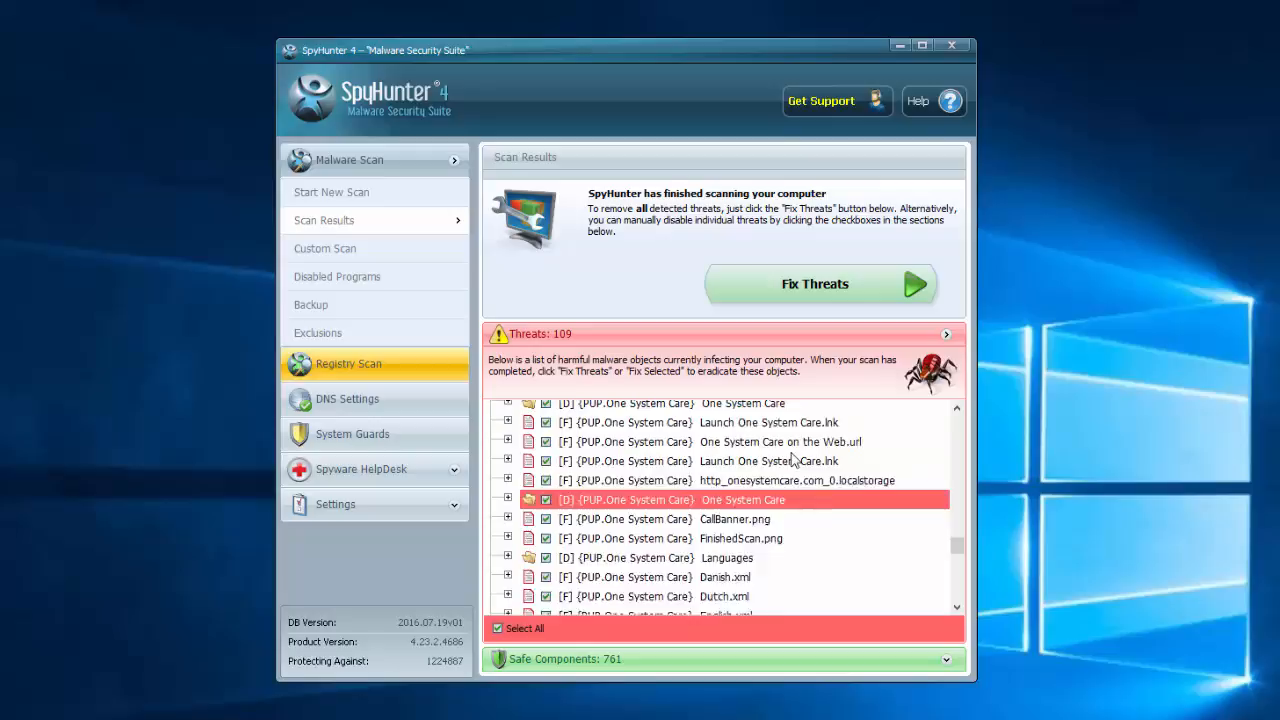
scroll(795, 460, "up", 5)
left_click_drag(957, 535, 957, 410)
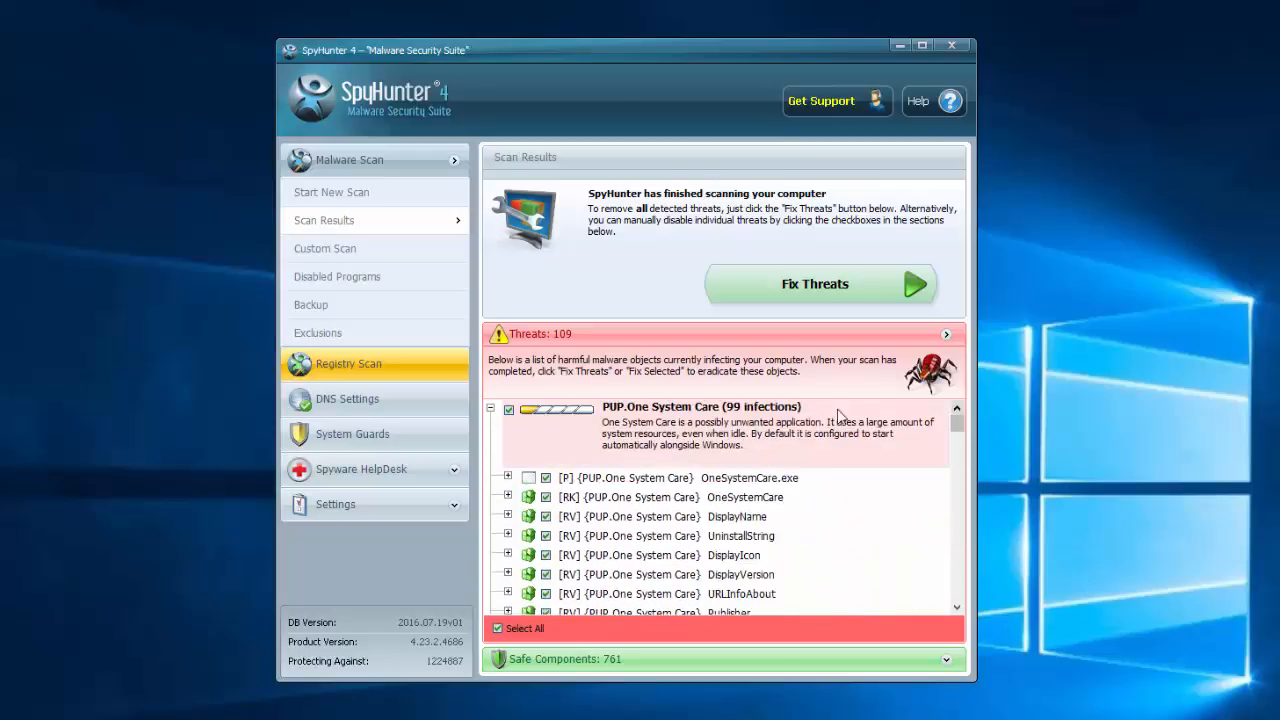
left_click(815, 284)
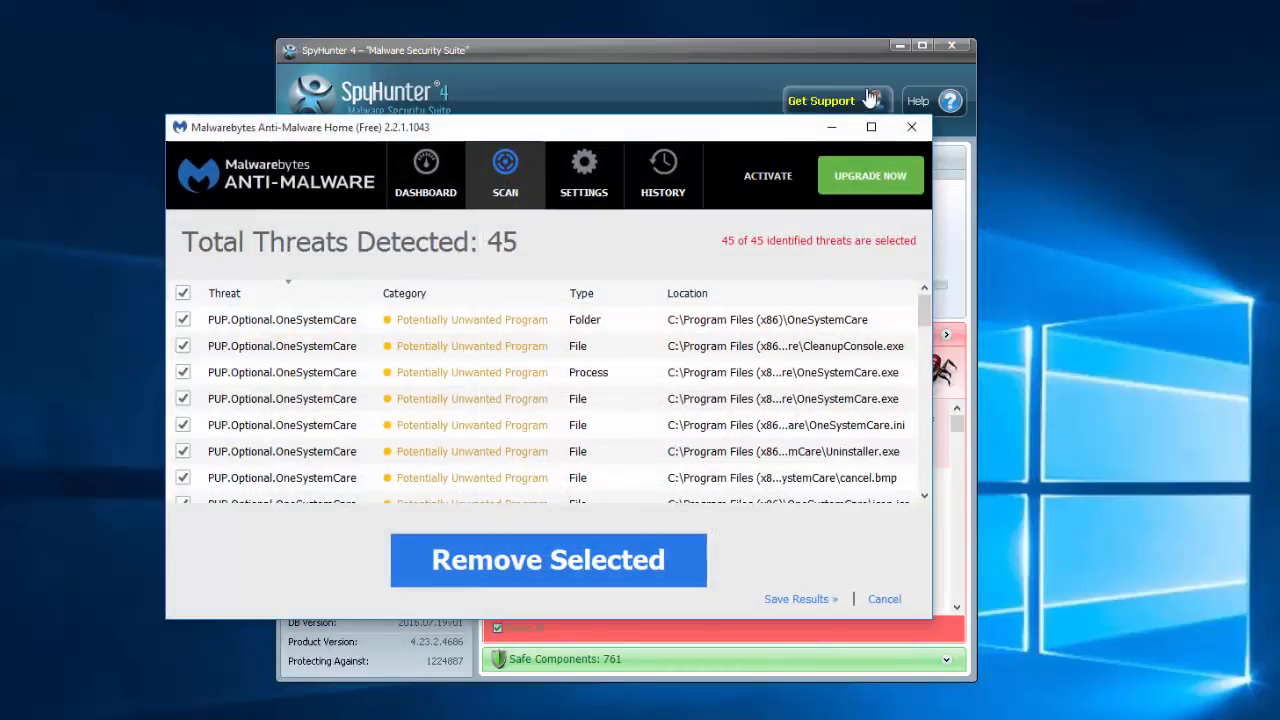
Bring Malwarebytes forward and remove all 45 selected OneSystemCare threats into quarantine
left_click(885, 50)
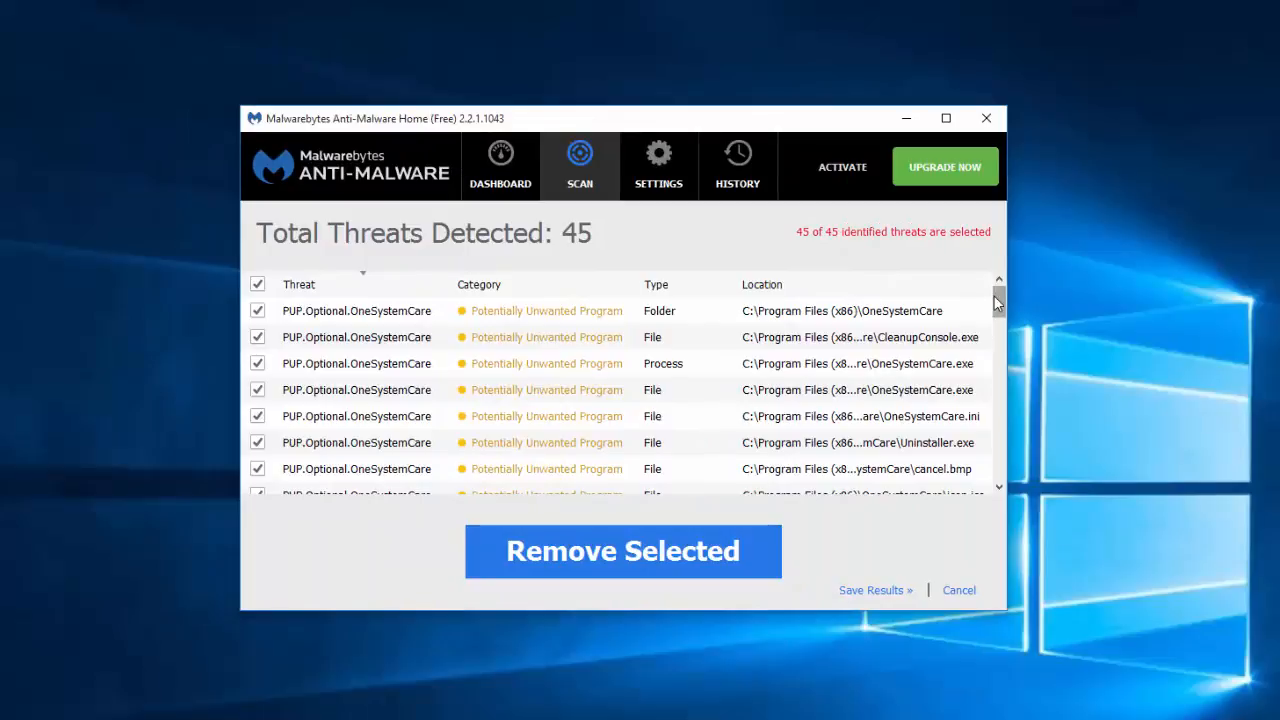
mouse_move(998, 300)
left_mouse_down()
mouse_move(998, 408)
mouse_move(998, 290)
left_mouse_up()
mouse_move(997, 297)
left_mouse_down()
mouse_move(1001, 478)
mouse_move(1002, 290)
left_mouse_up()
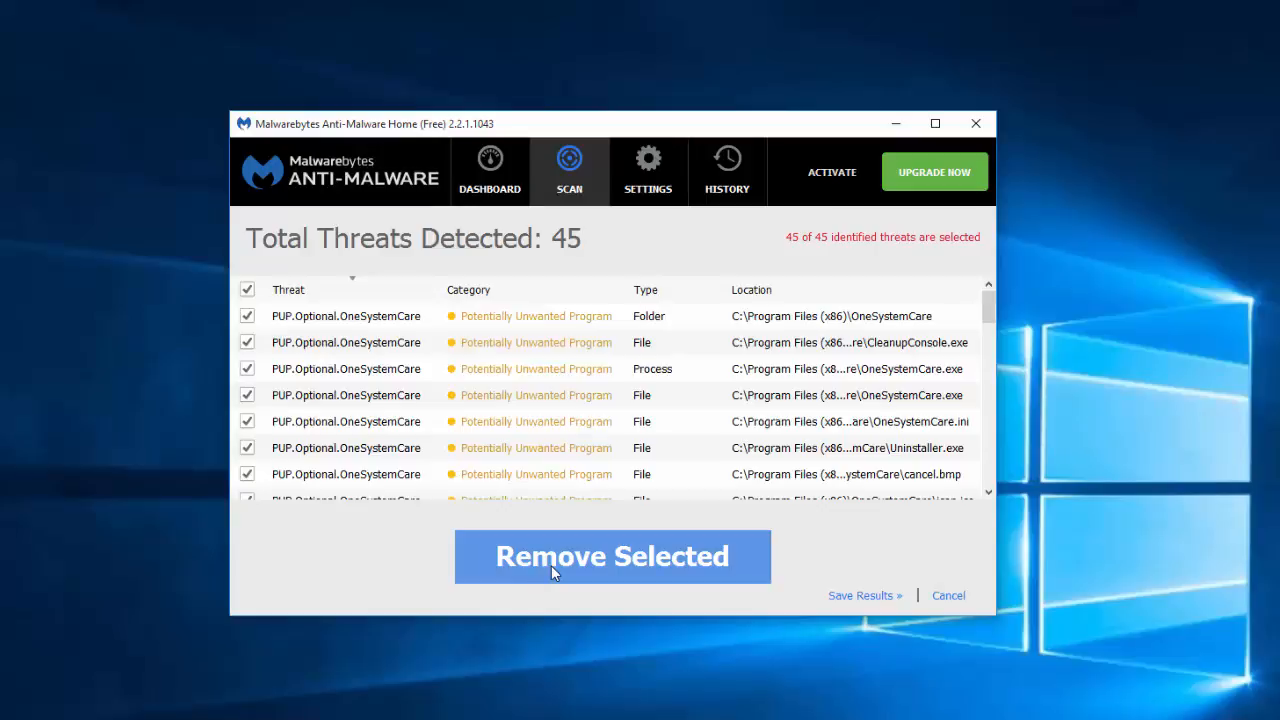
left_click_drag(567, 124, 597, 156)
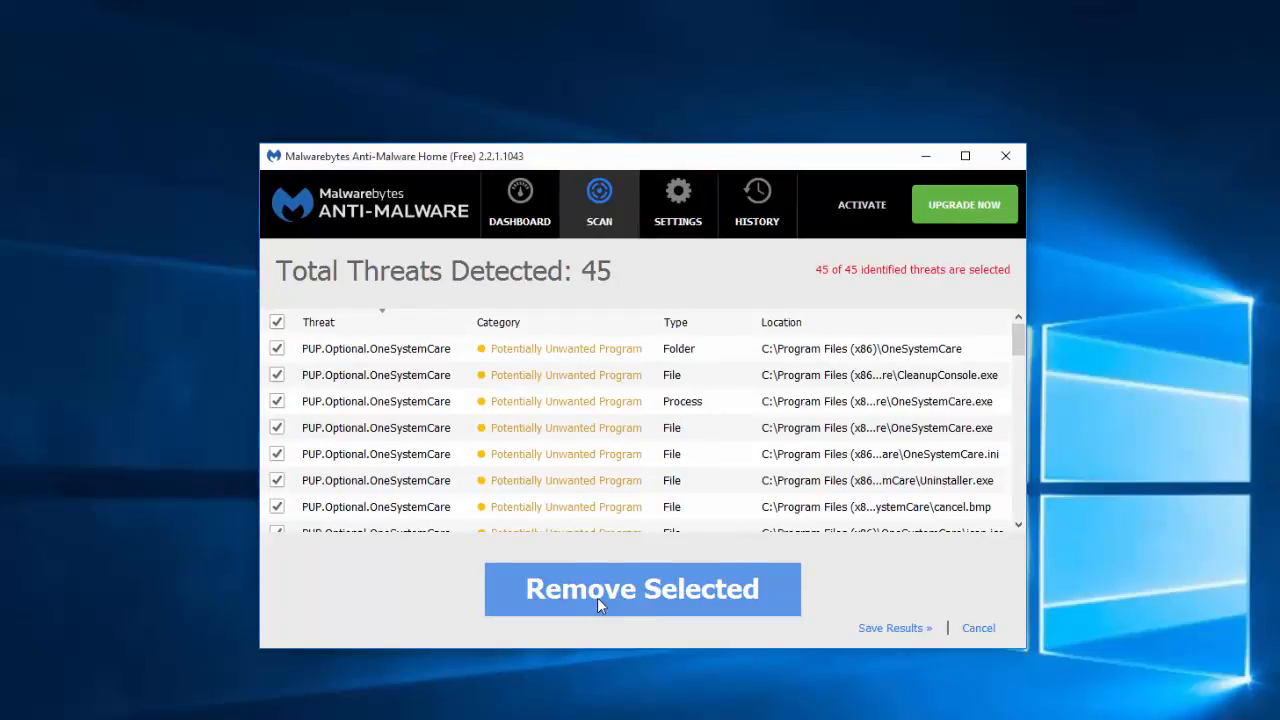
left_click(659, 610)
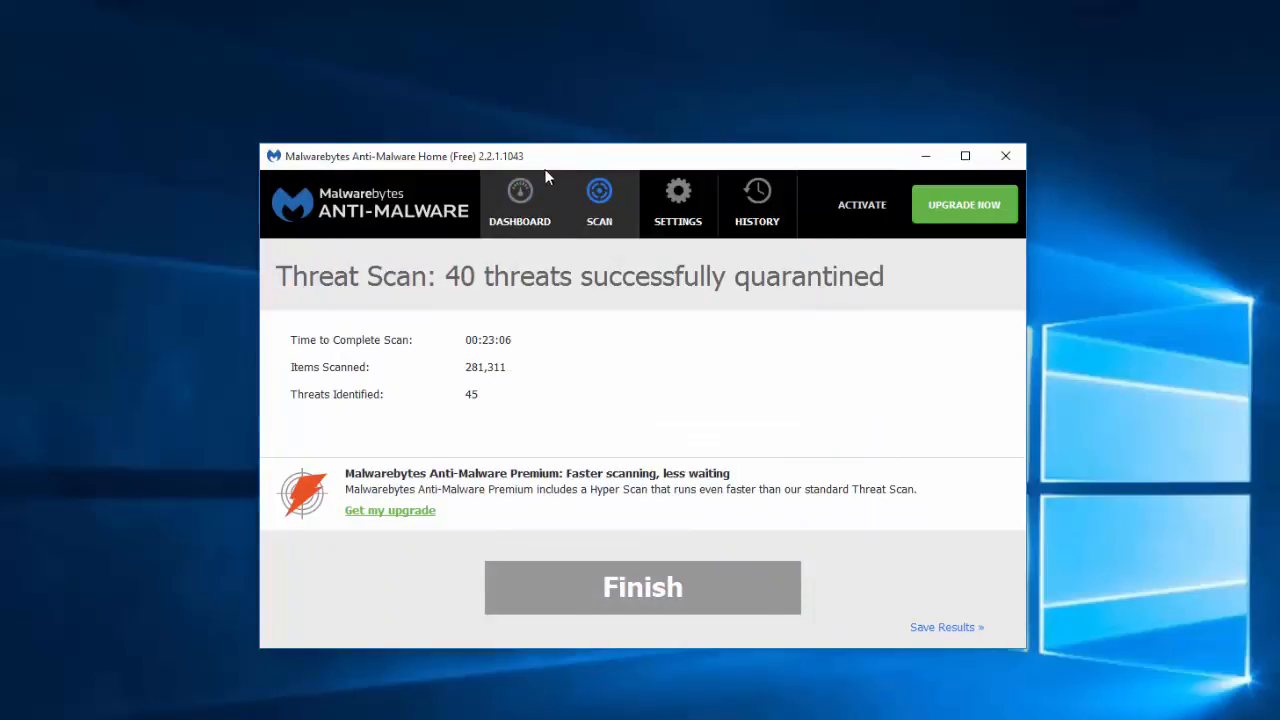
left_click_drag(540, 166, 516, 174)
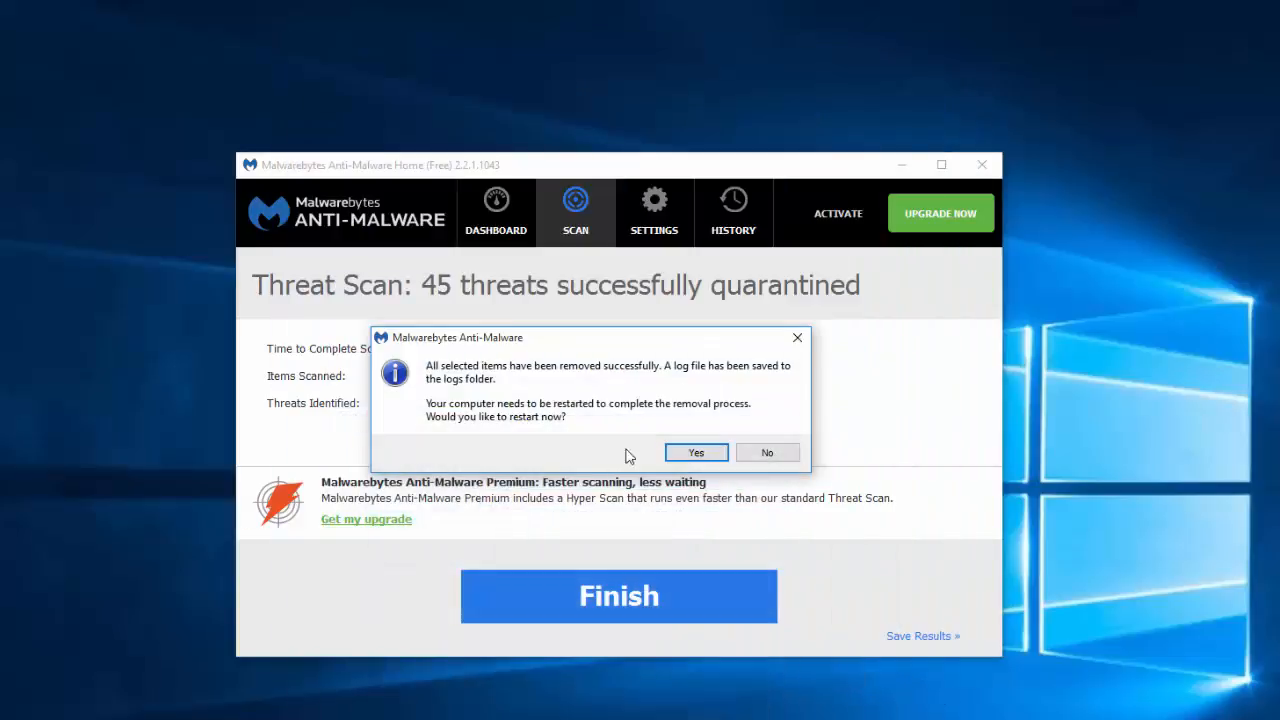
Decline the restart, finish the scan, close Malwarebytes and reveal the hidden tray icons
left_click_drag(600, 348, 632, 354)
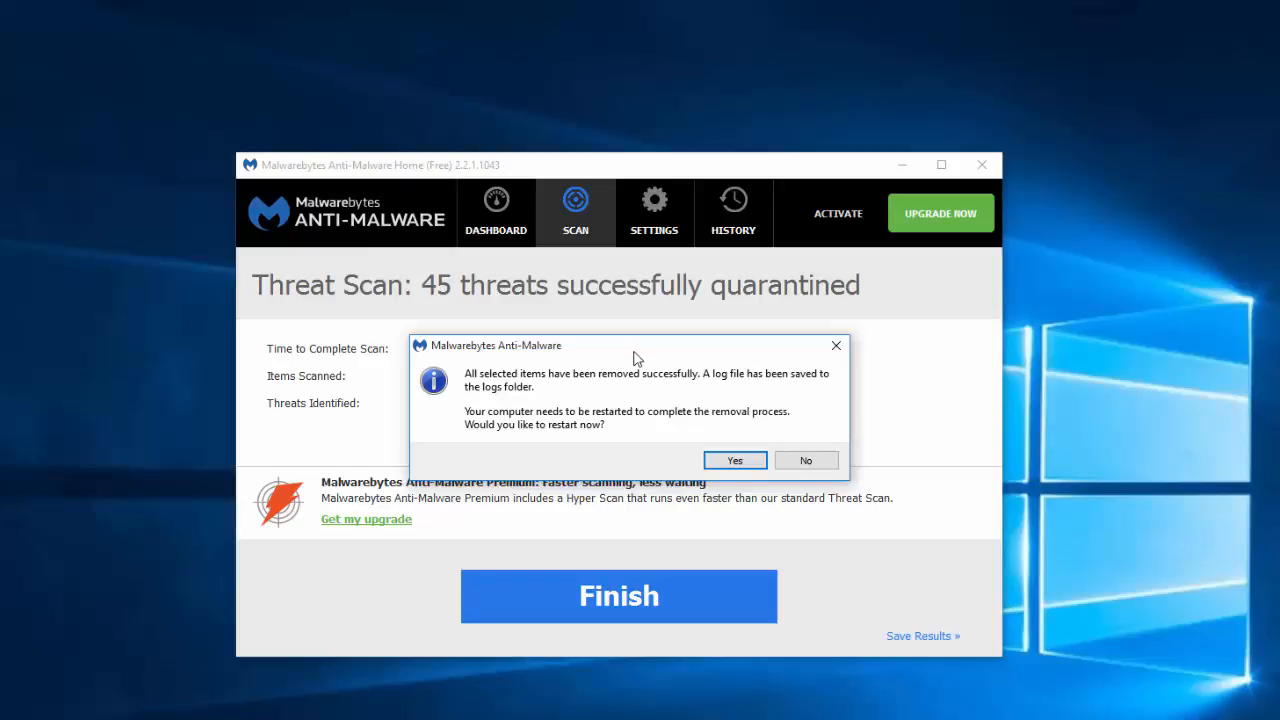
left_click(806, 460)
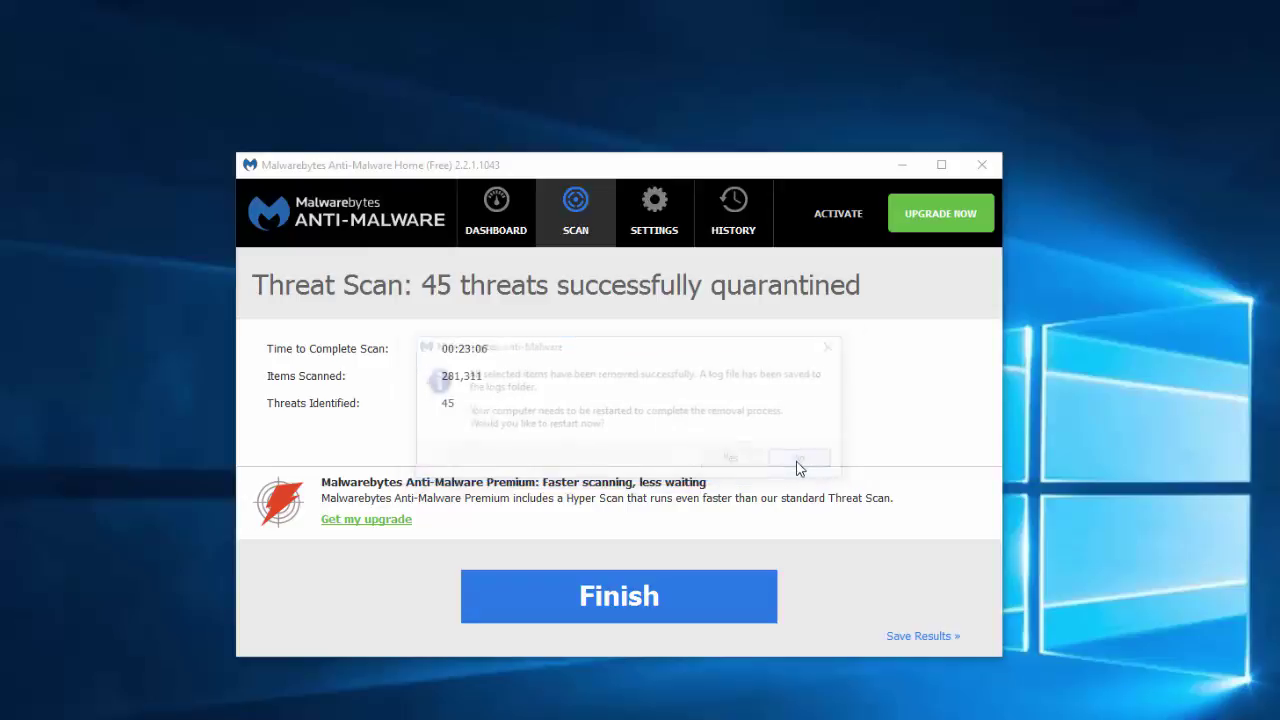
left_click(620, 596)
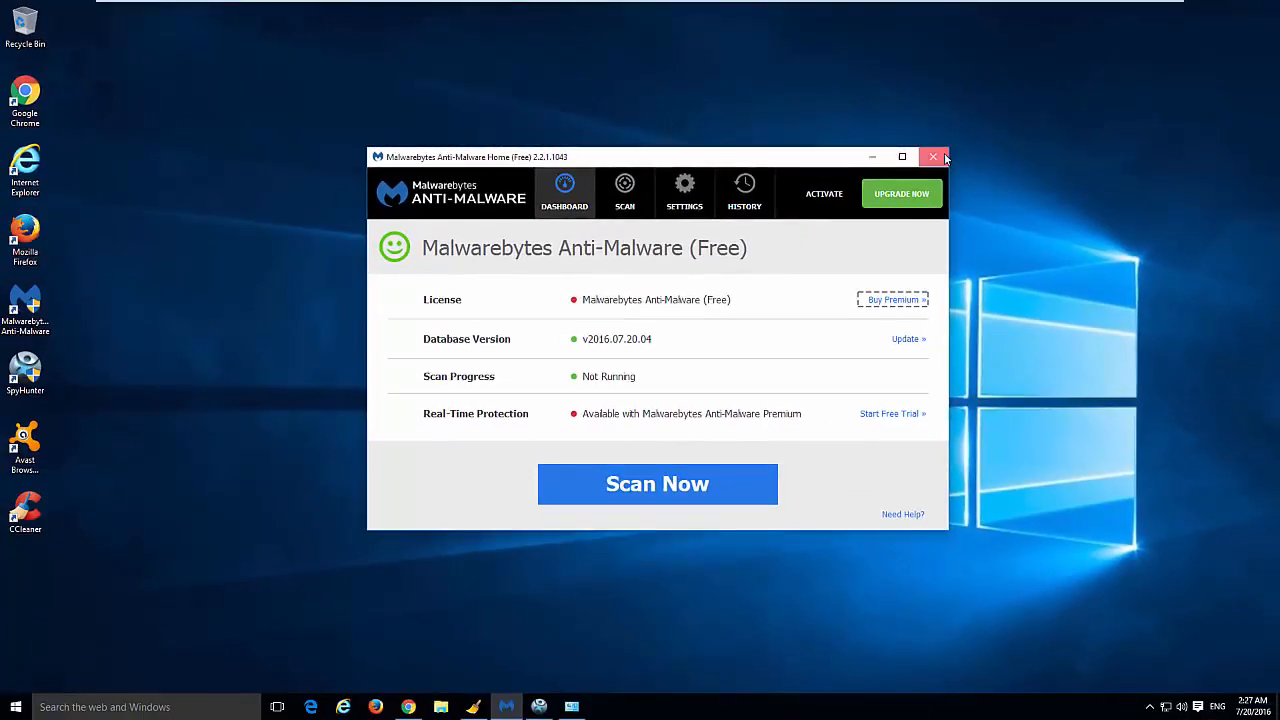
left_click(939, 157)
left_click(1150, 707)
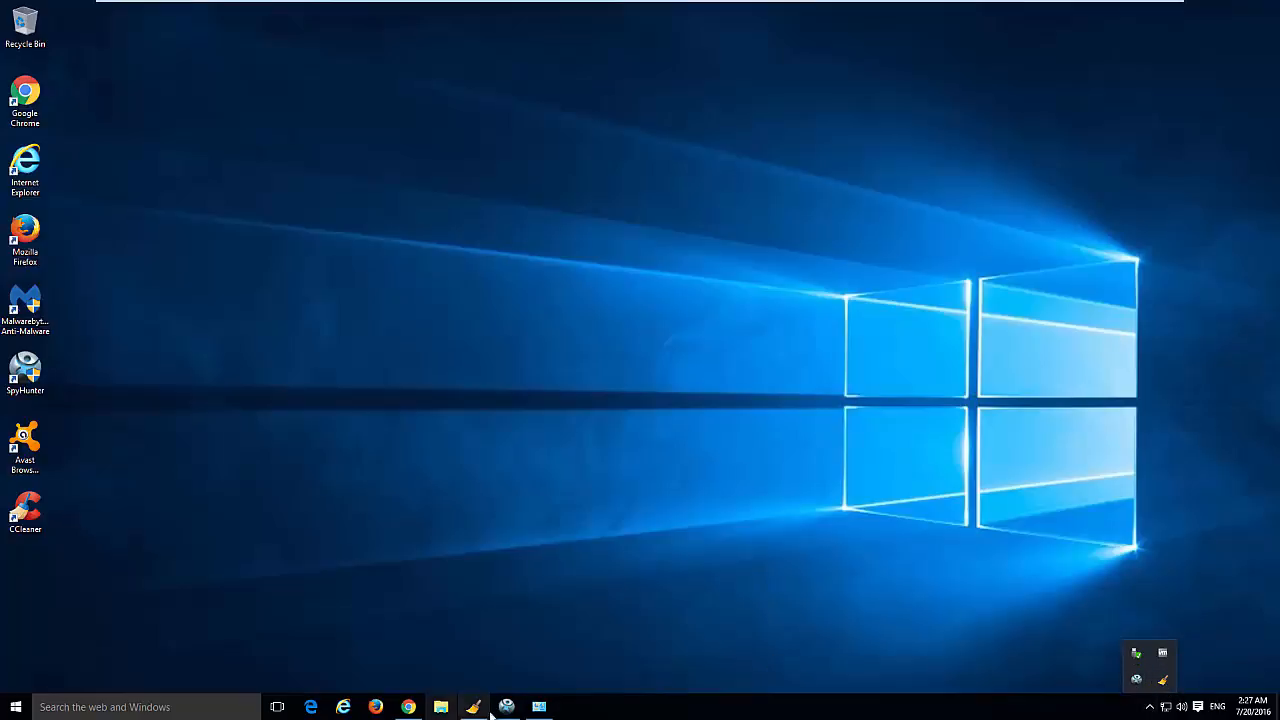
left_click(506, 707)
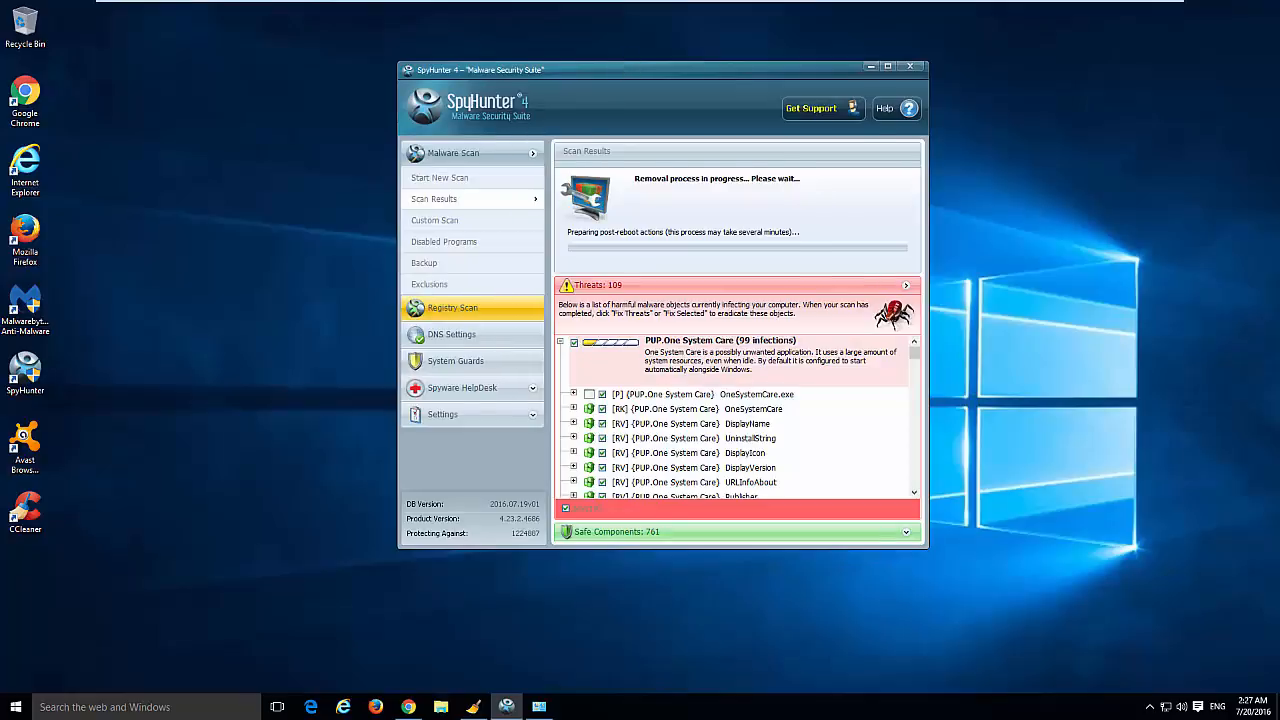
left_click_drag(851, 73, 889, 62)
left_click(910, 62)
right_click(375, 258)
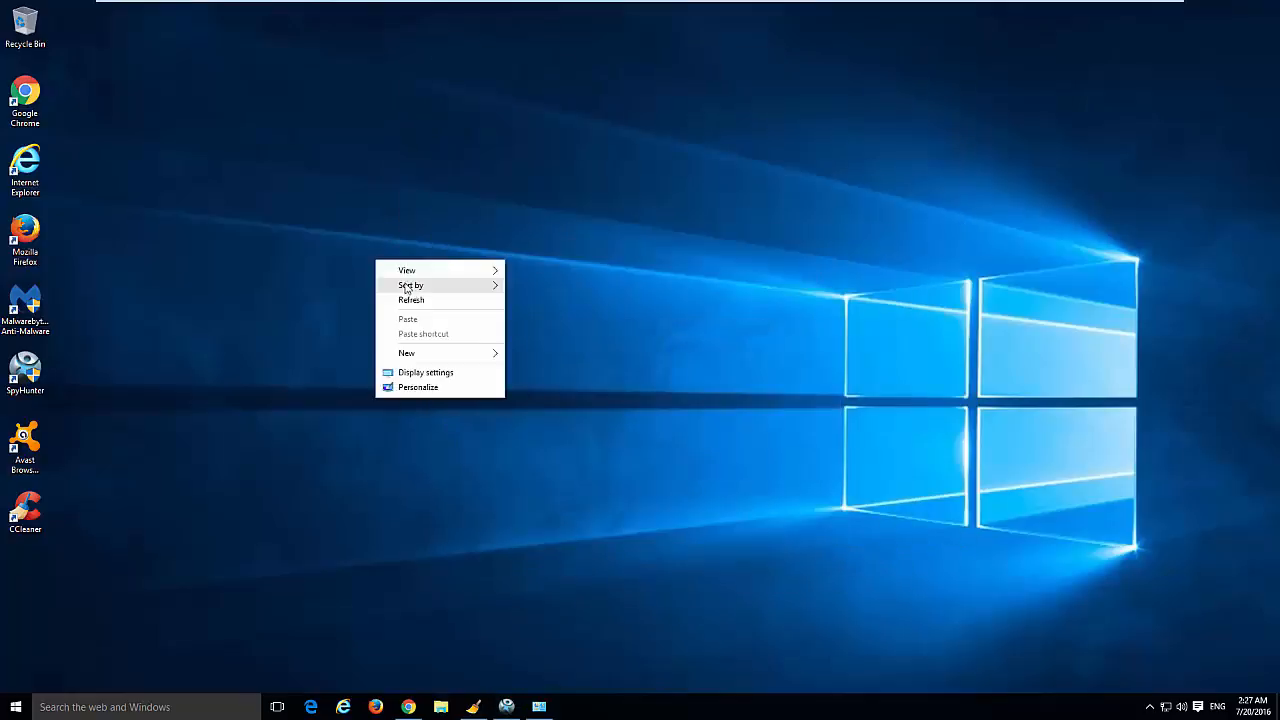
left_click(465, 303)
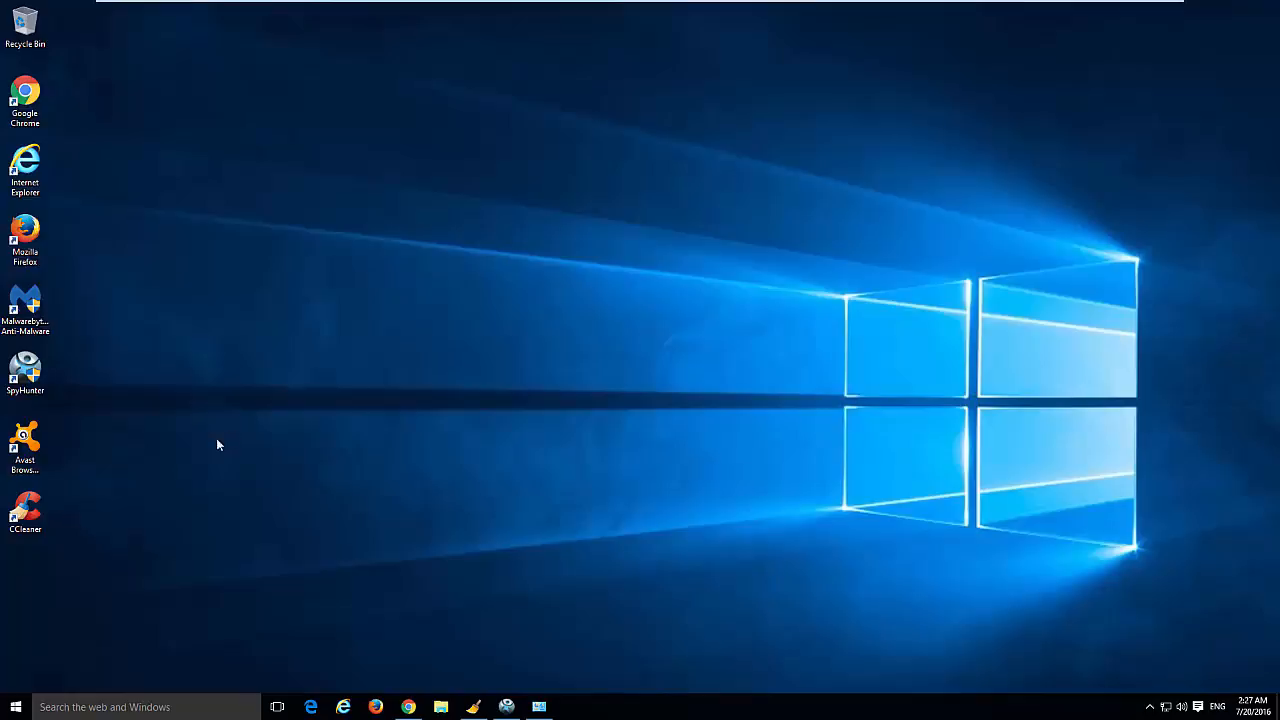
left_click(25, 512)
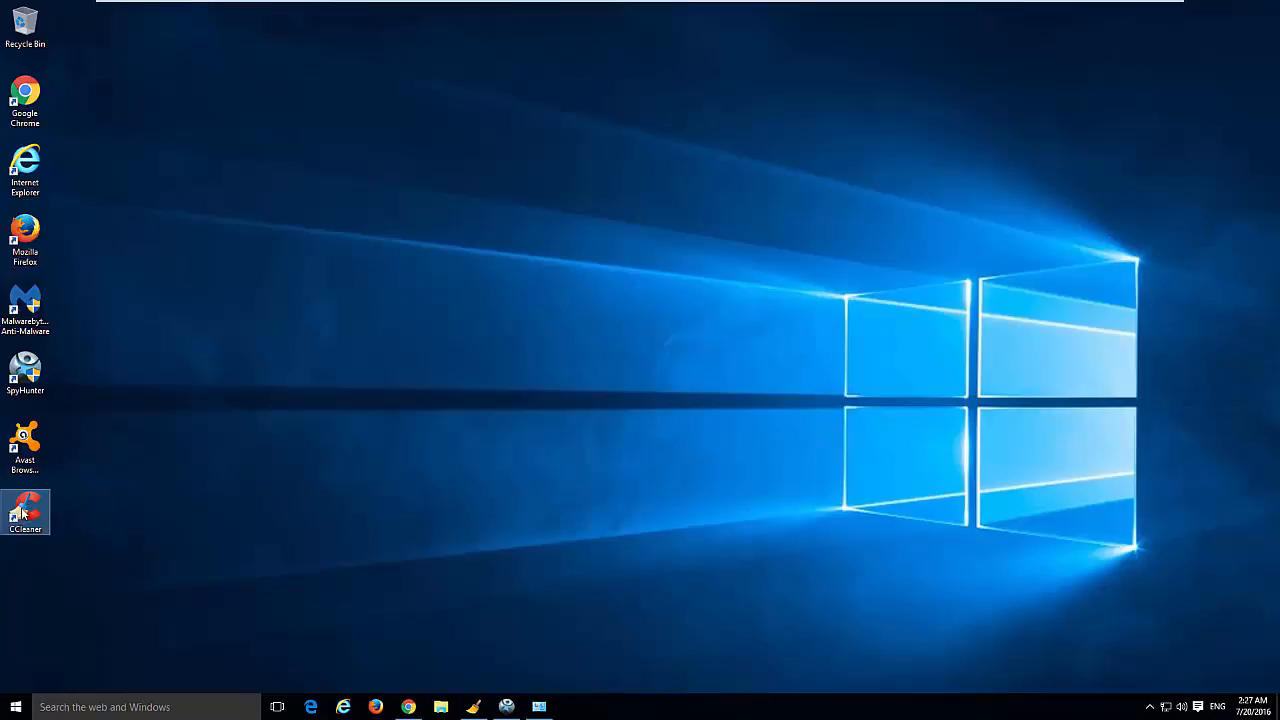
Launch CCleaner and enlarge and reposition its window
double_click(22, 514)
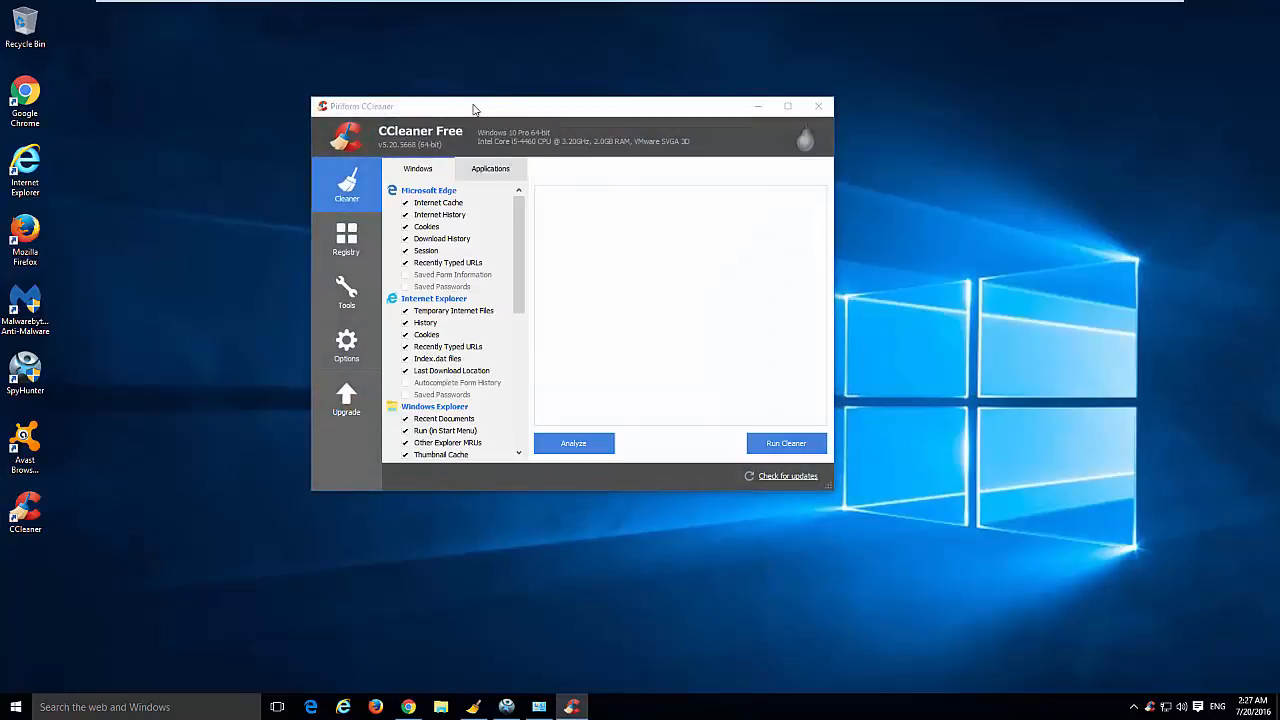
left_click_drag(470, 103, 577, 130)
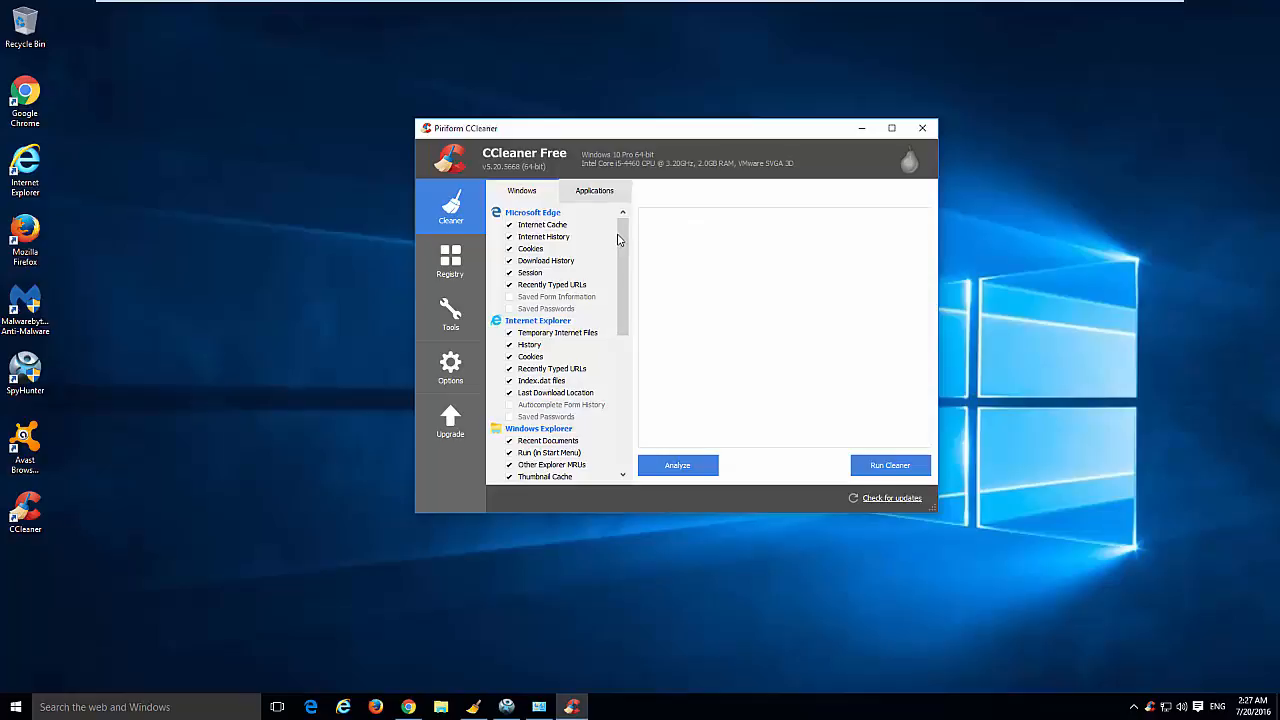
scroll(625, 300, "down", 5)
scroll(633, 345, "down", 3)
scroll(630, 300, "up", 10)
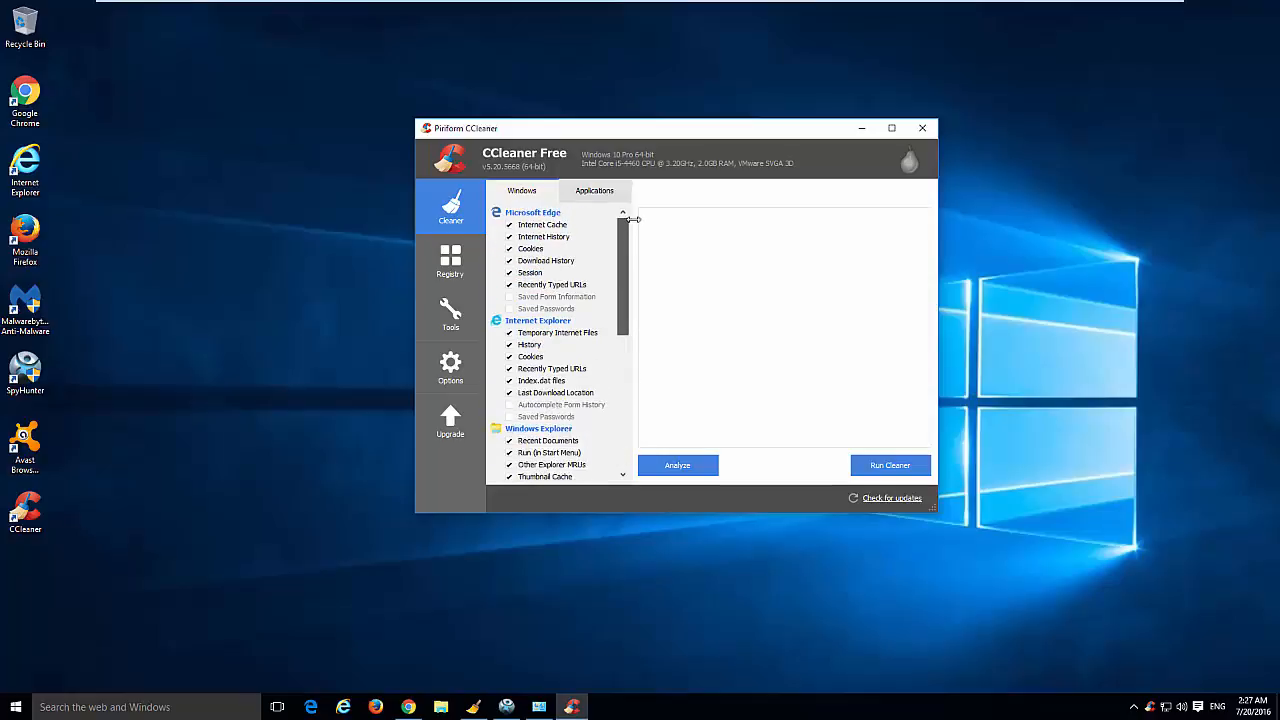
left_click_drag(934, 516, 1030, 590)
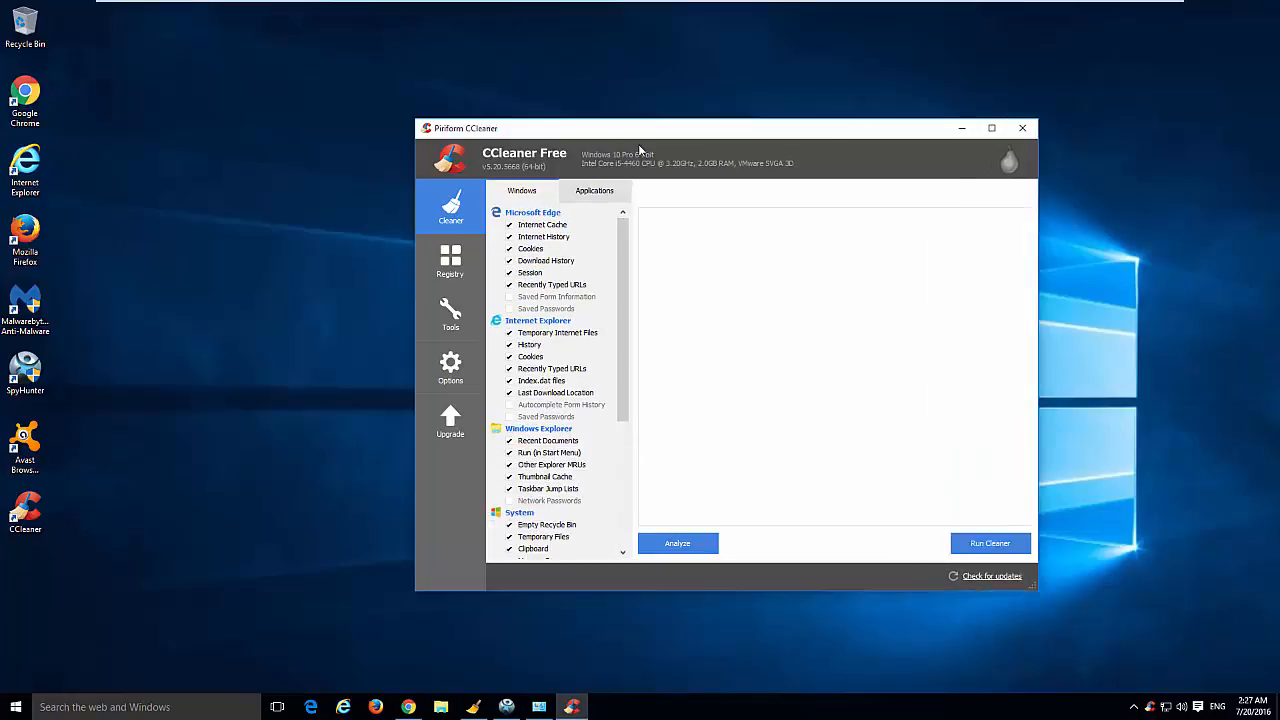
left_click_drag(643, 155, 555, 118)
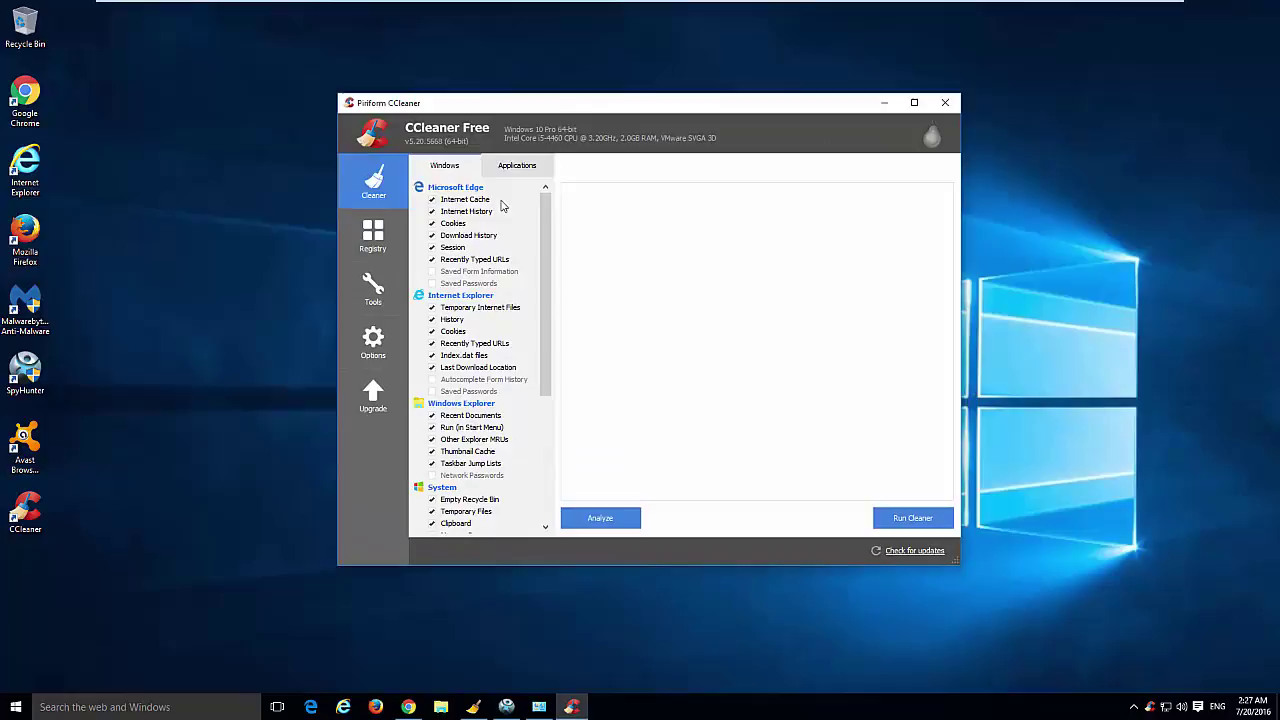
Browse the Cleaner, Registry and Tools pages, ending on the Registry issue categories
left_click(378, 236)
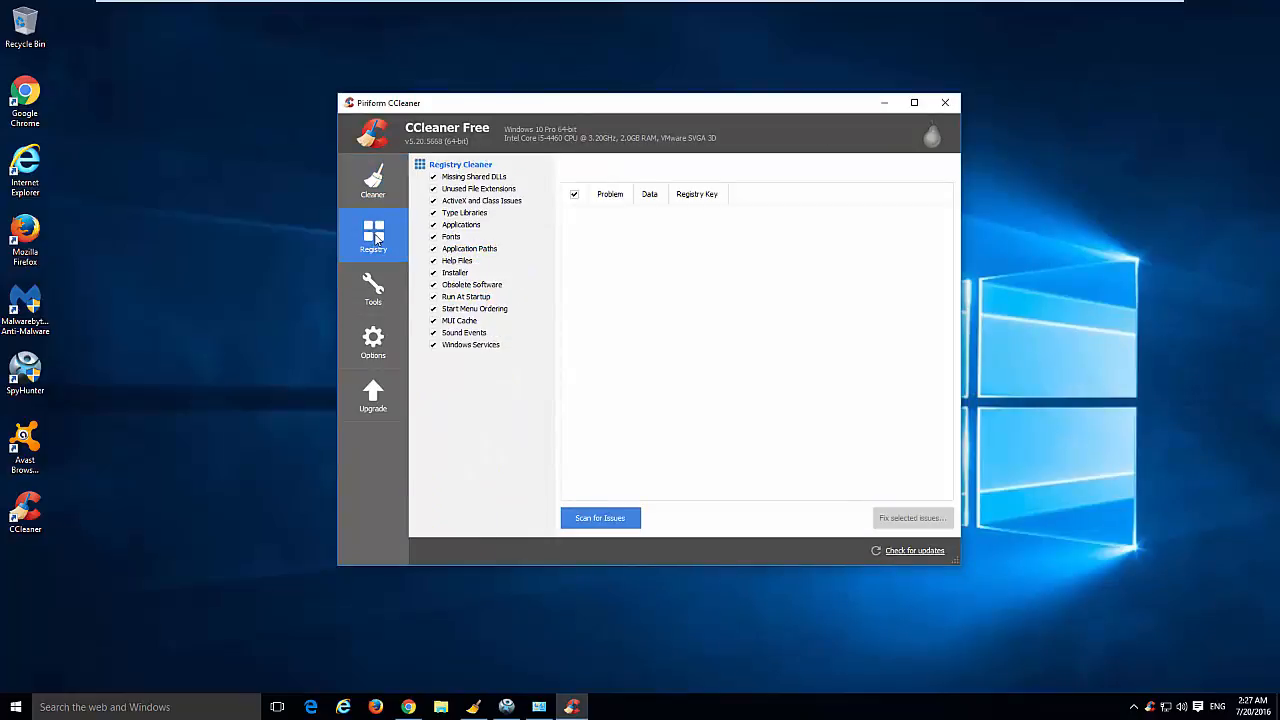
left_click(373, 288)
left_click(378, 232)
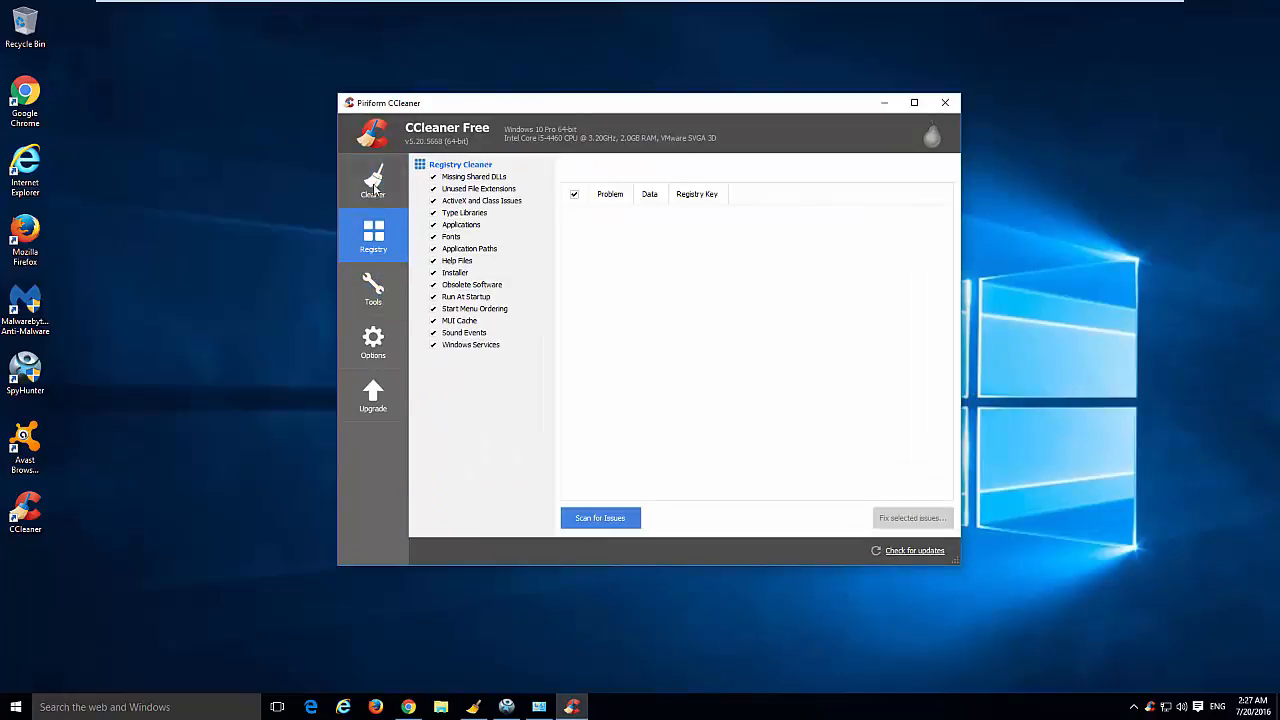
left_click(373, 180)
left_click(385, 232)
left_click(378, 290)
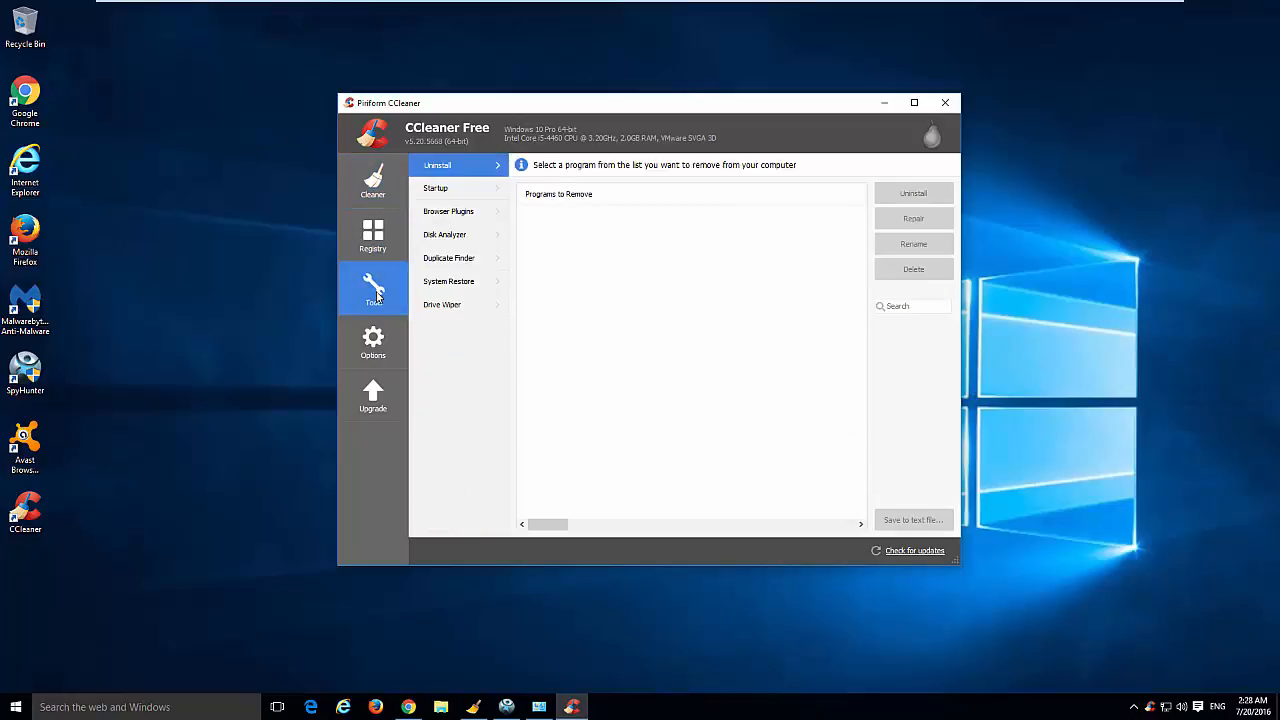
left_click(373, 182)
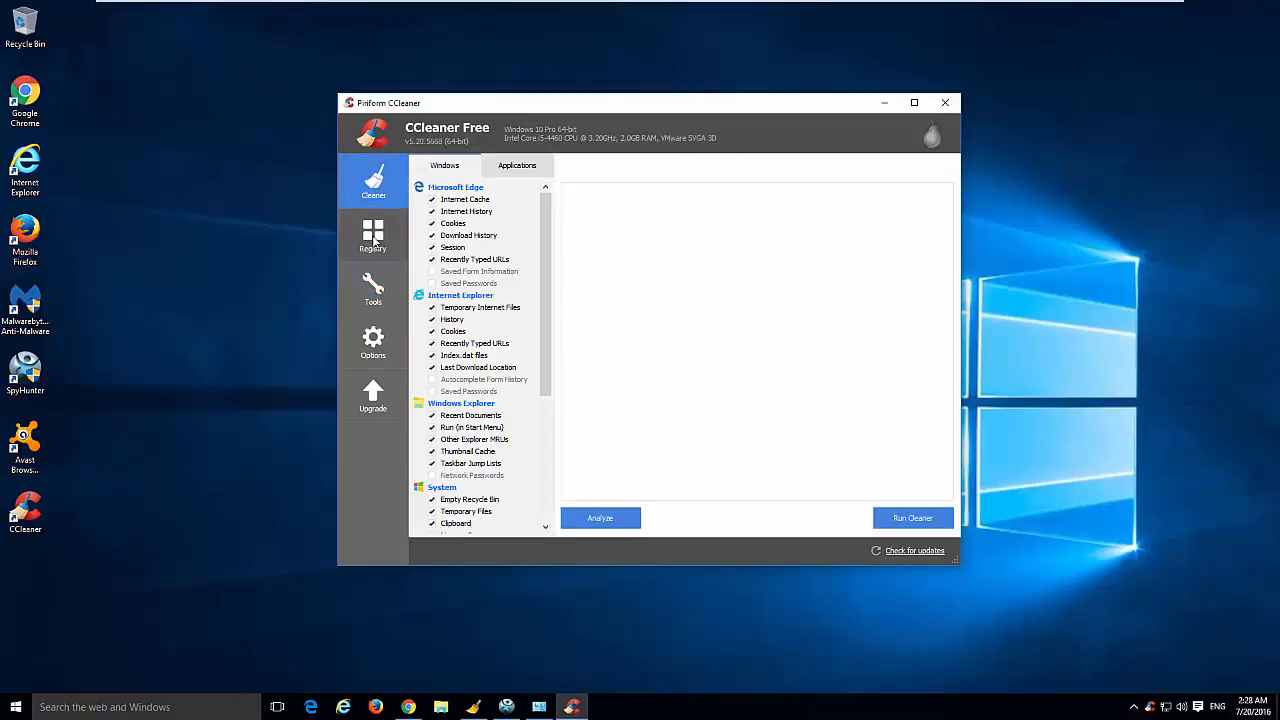
left_click(375, 236)
left_click(373, 290)
left_click(375, 190)
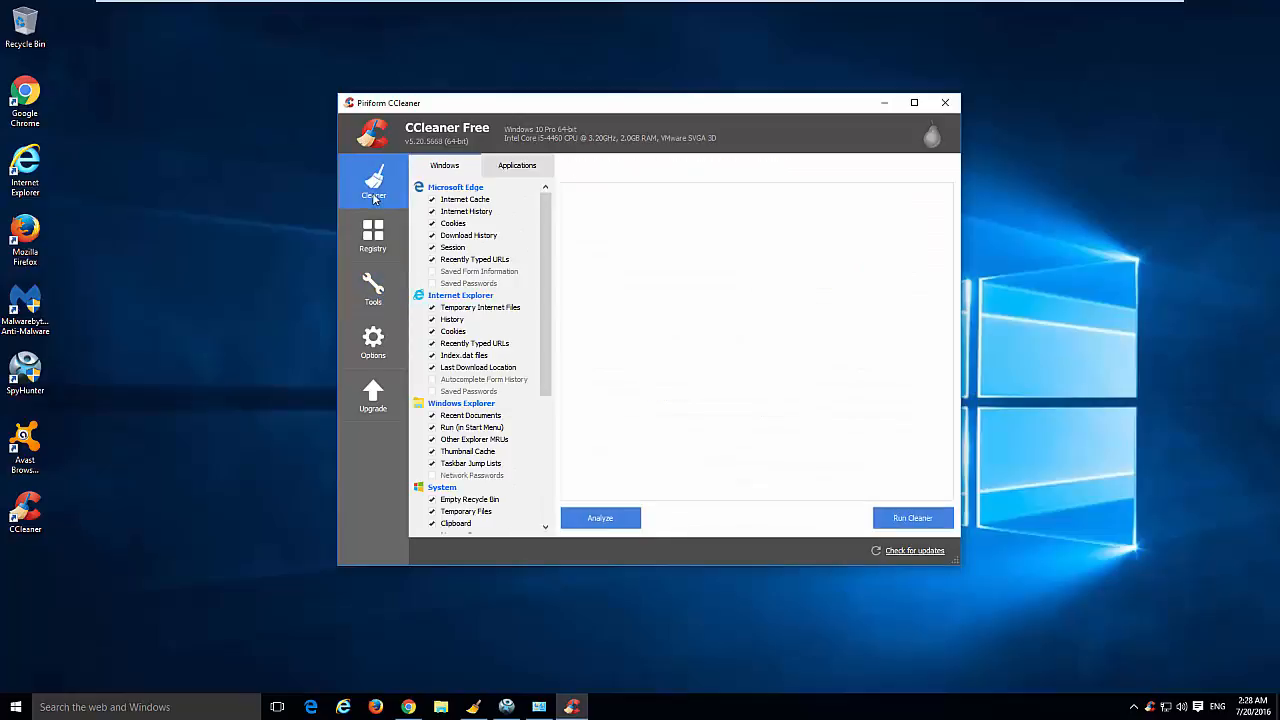
left_click(378, 225)
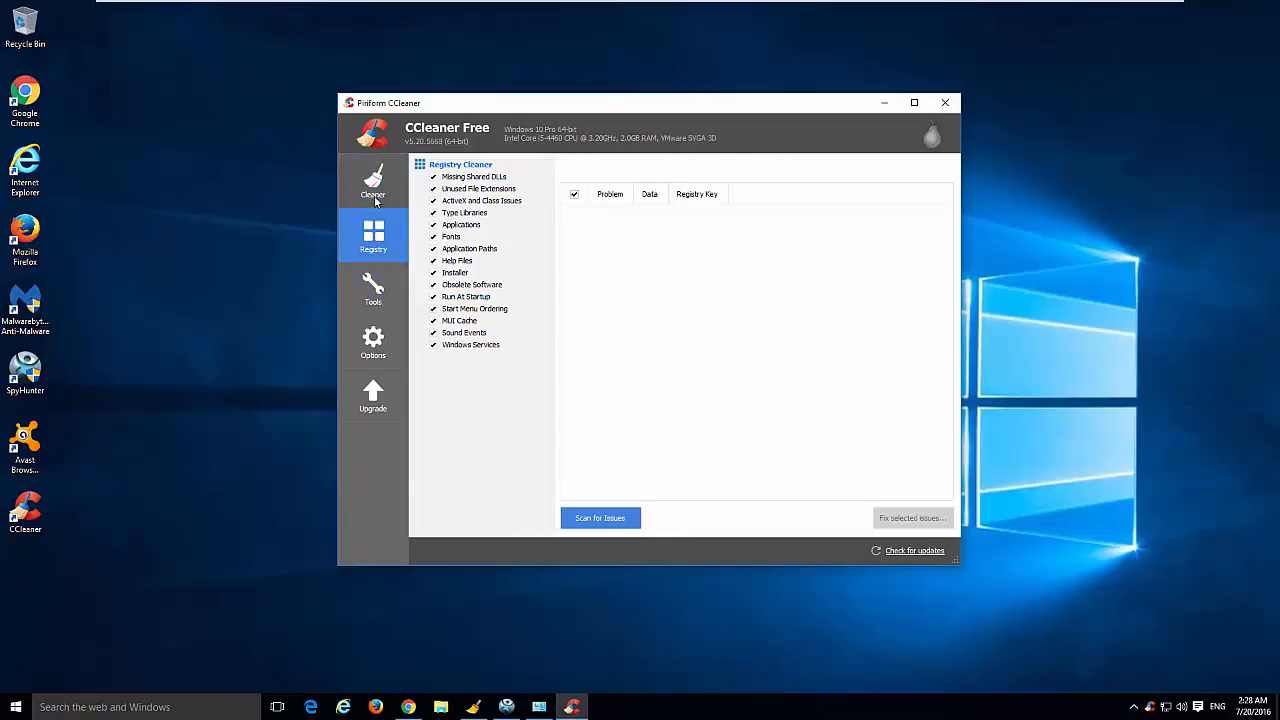
left_click(376, 188)
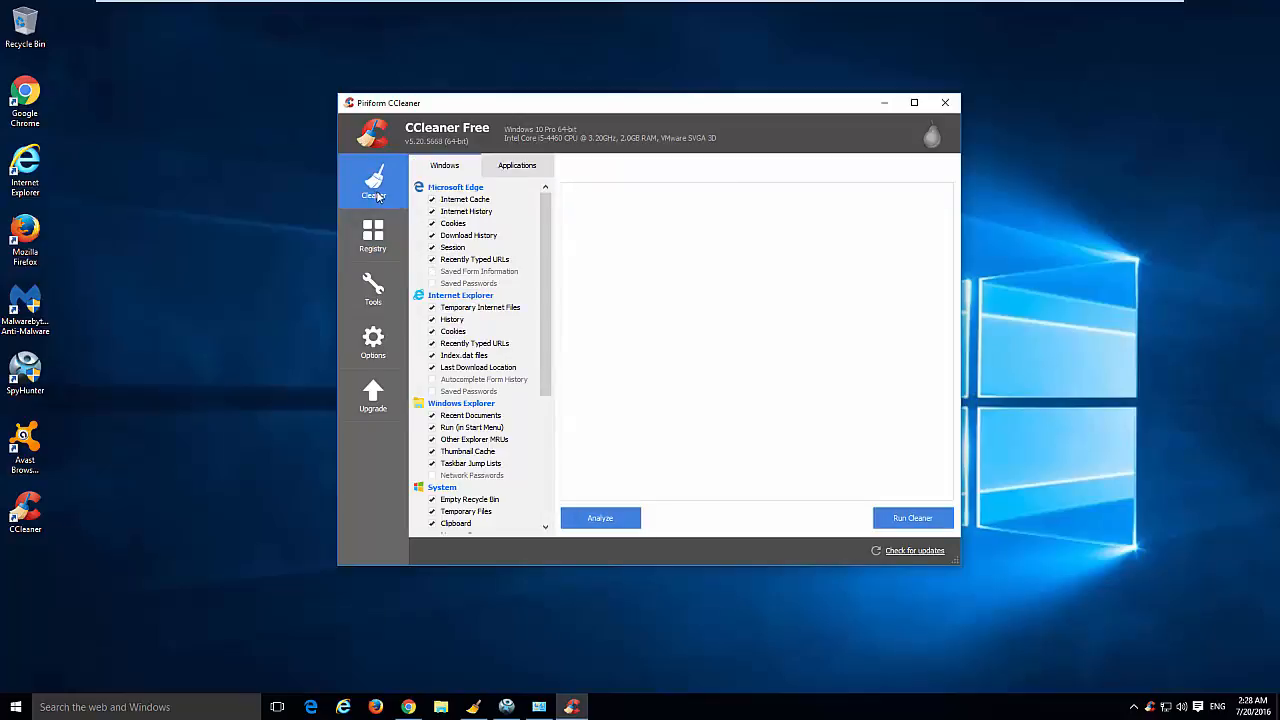
mouse_move(545, 240)
left_mouse_down()
mouse_move(539, 346)
mouse_move(541, 200)
left_mouse_up()
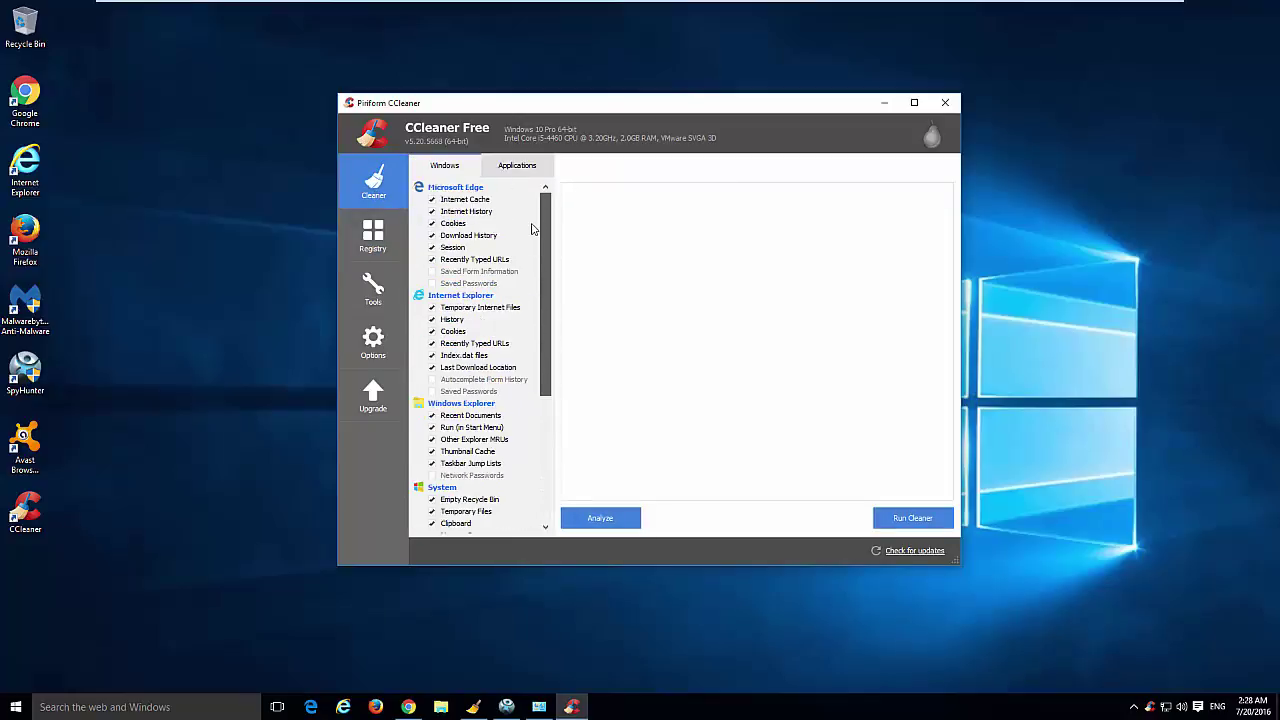
mouse_move(545, 250)
left_mouse_down()
mouse_move(540, 398)
mouse_move(541, 200)
left_mouse_up()
left_click(373, 236)
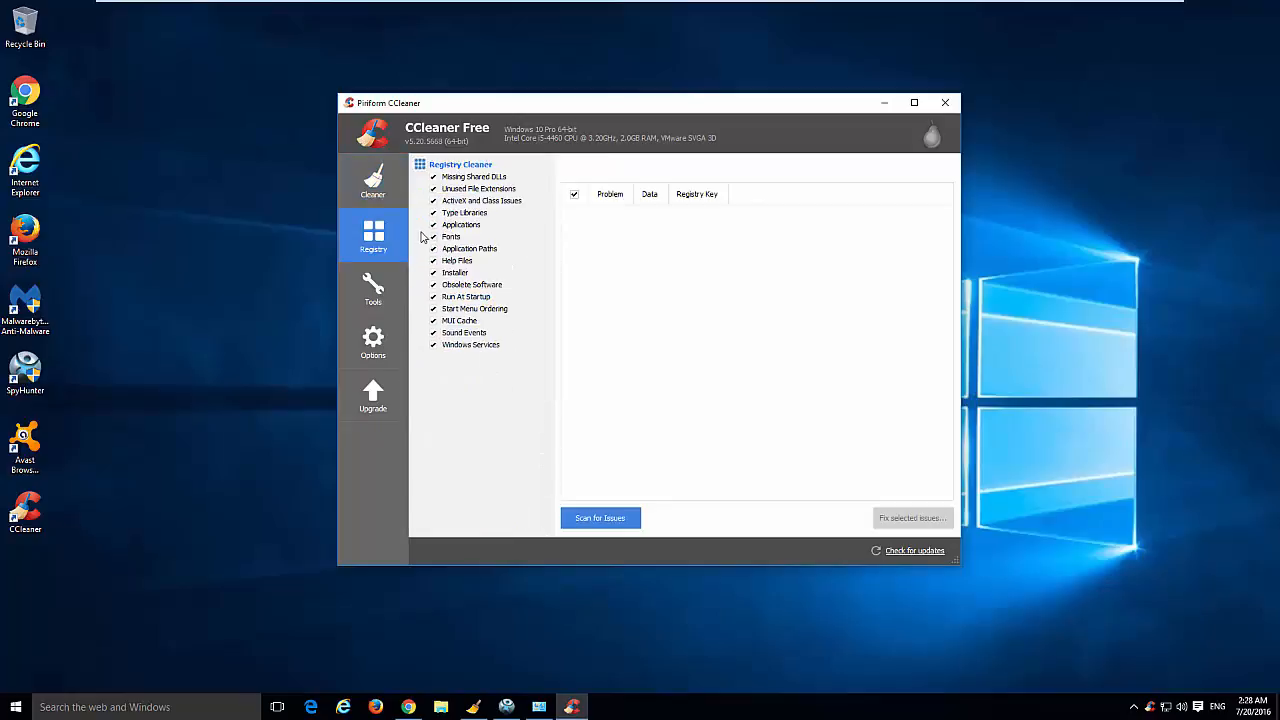
Look over the Uninstall program list, selecting Avast Browser Cleanup, then show startup programs
left_click(396, 292)
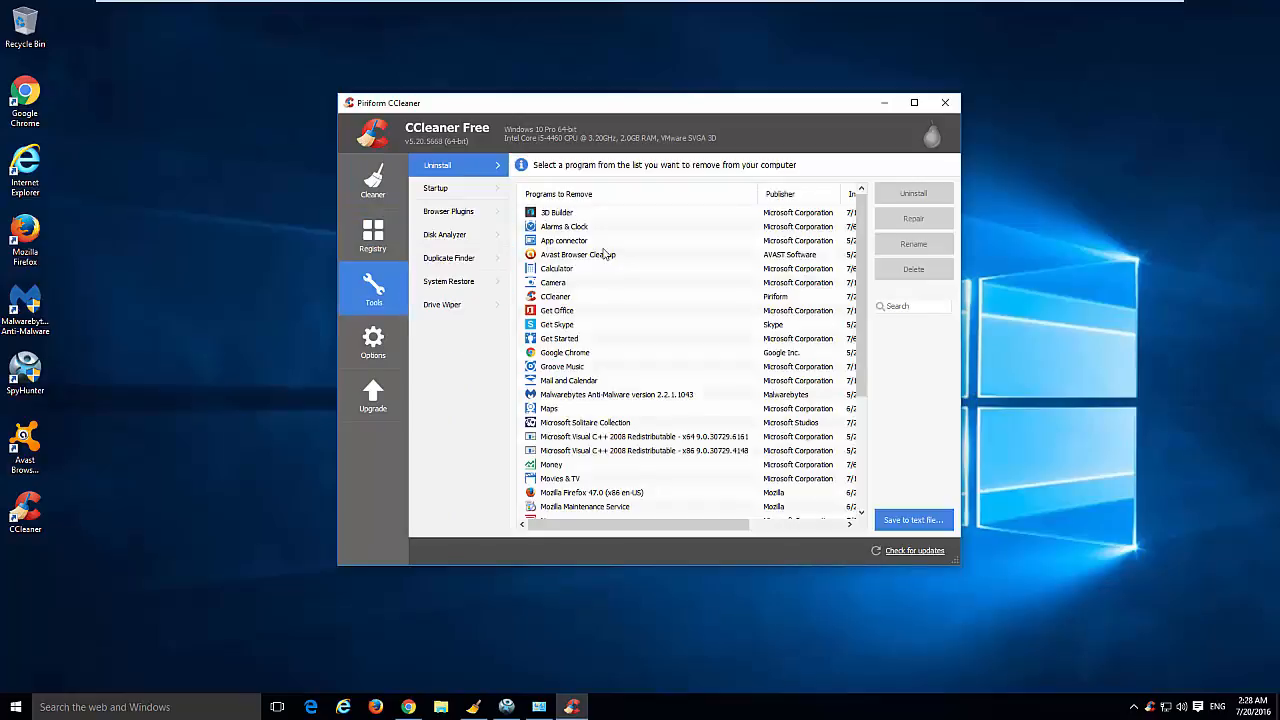
left_click(575, 254)
scroll(590, 292, "down", 4)
scroll(590, 292, "down", 3)
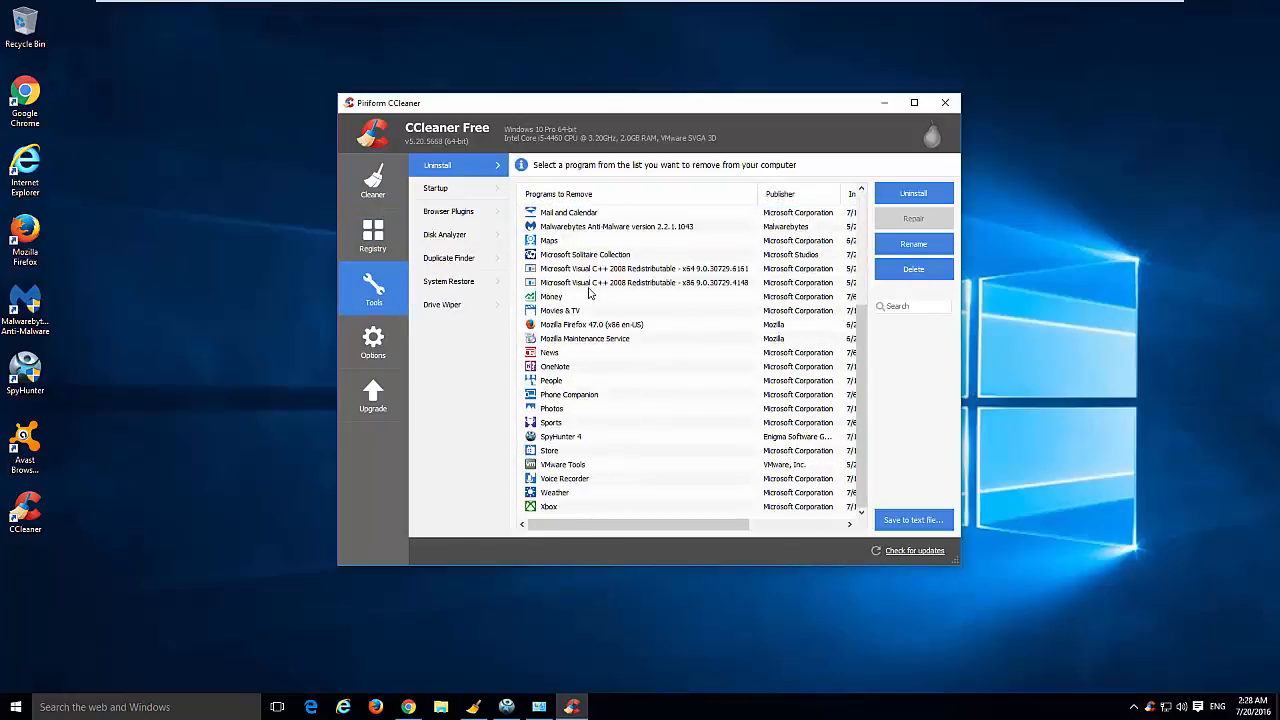
scroll(589, 292, "up", 5)
left_click(441, 192)
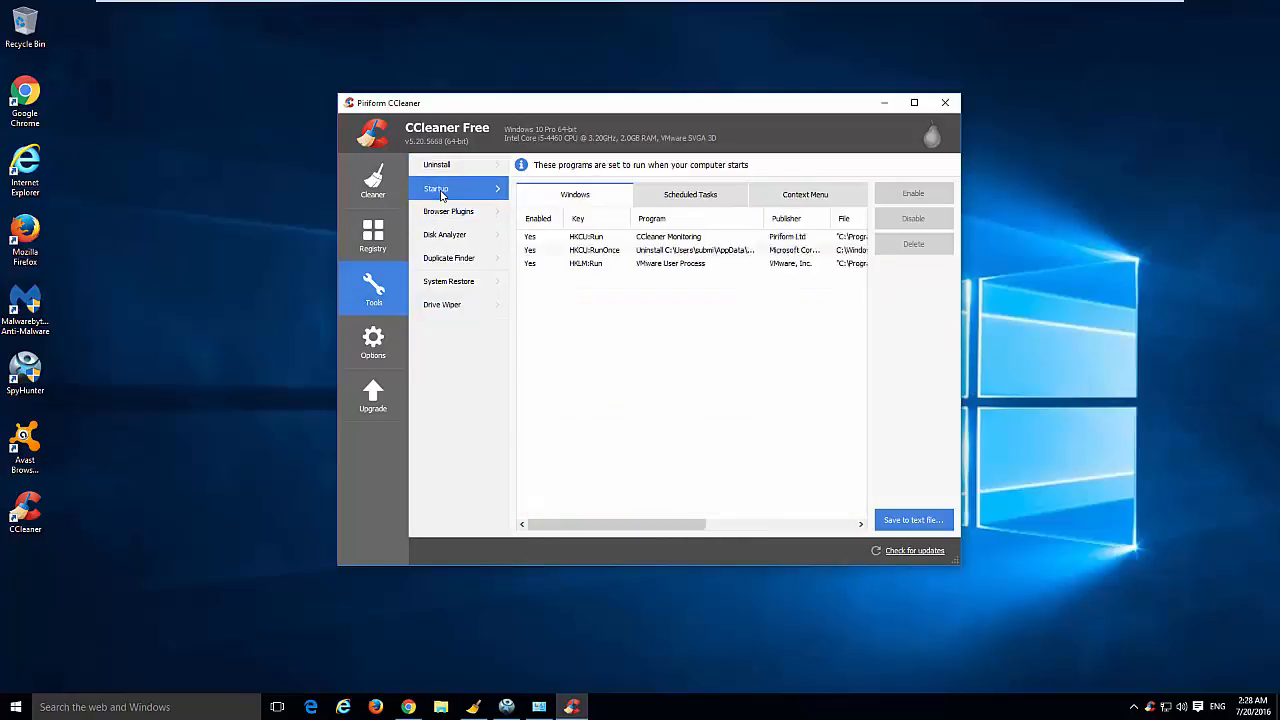
Select the HKCU:RunOnce and CCleaner Monitoring startup entries and show the Scheduled Tasks list
left_click(660, 250)
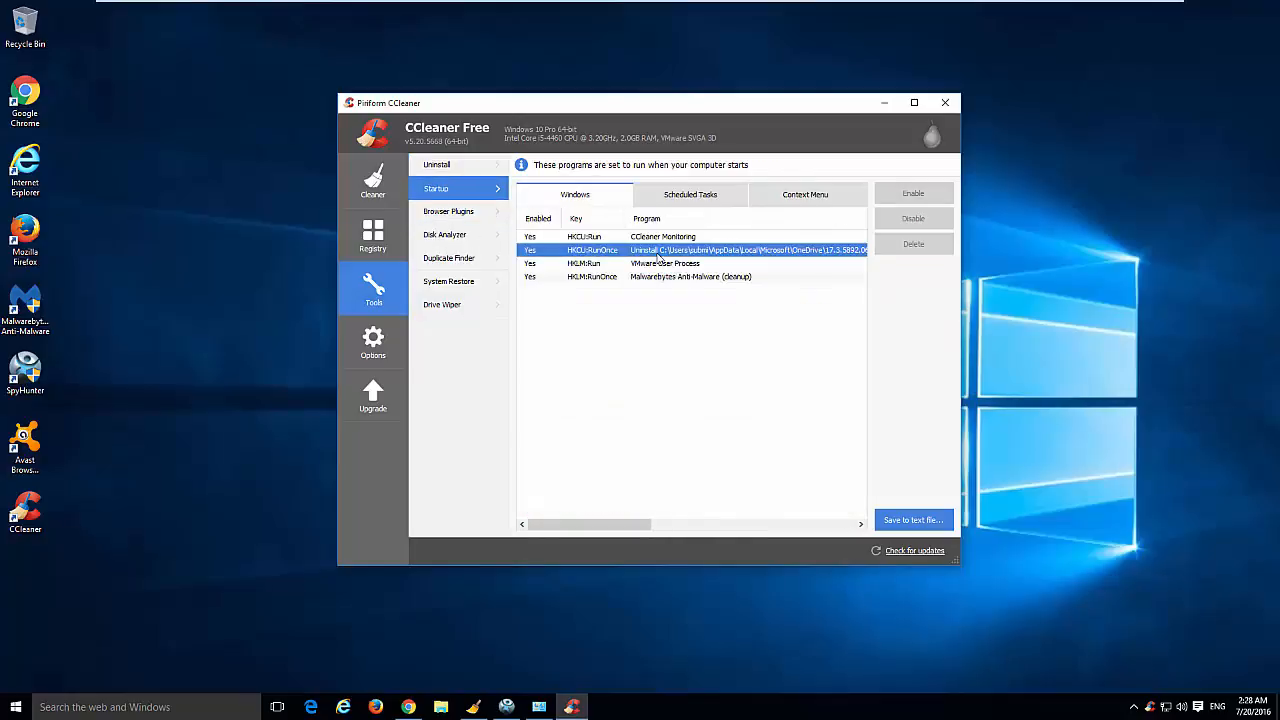
left_click(659, 240)
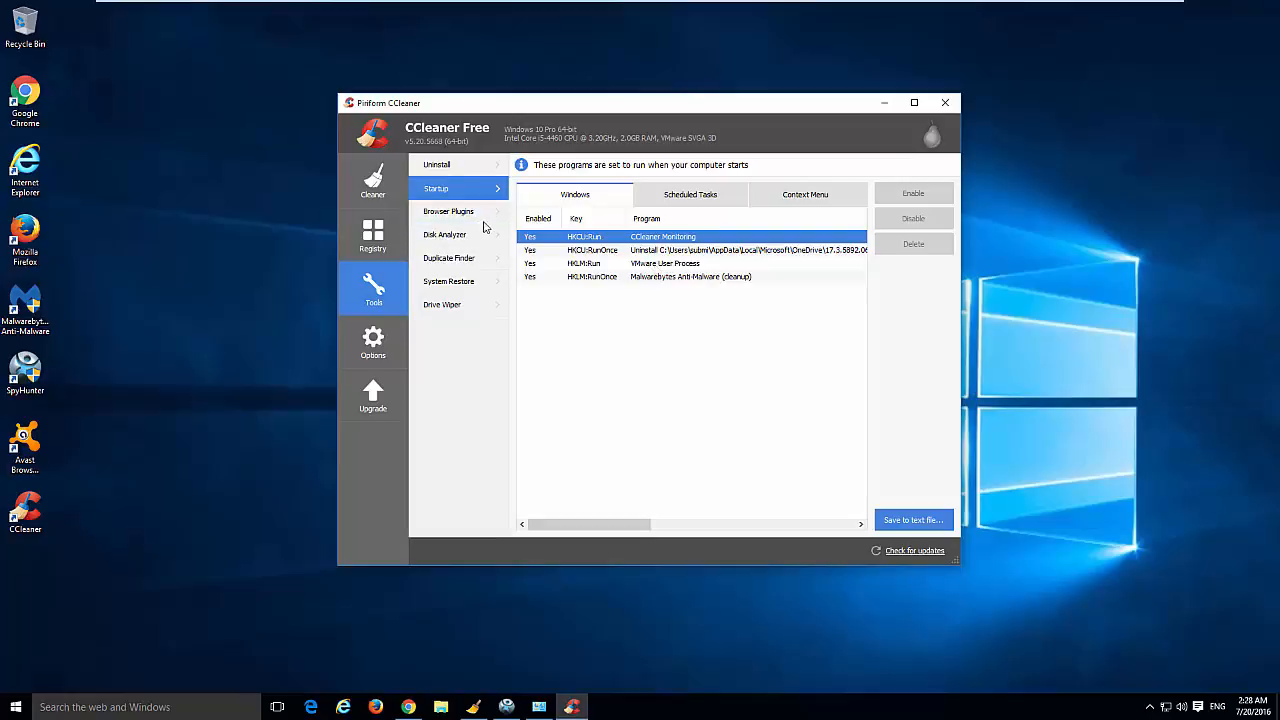
left_click(690, 198)
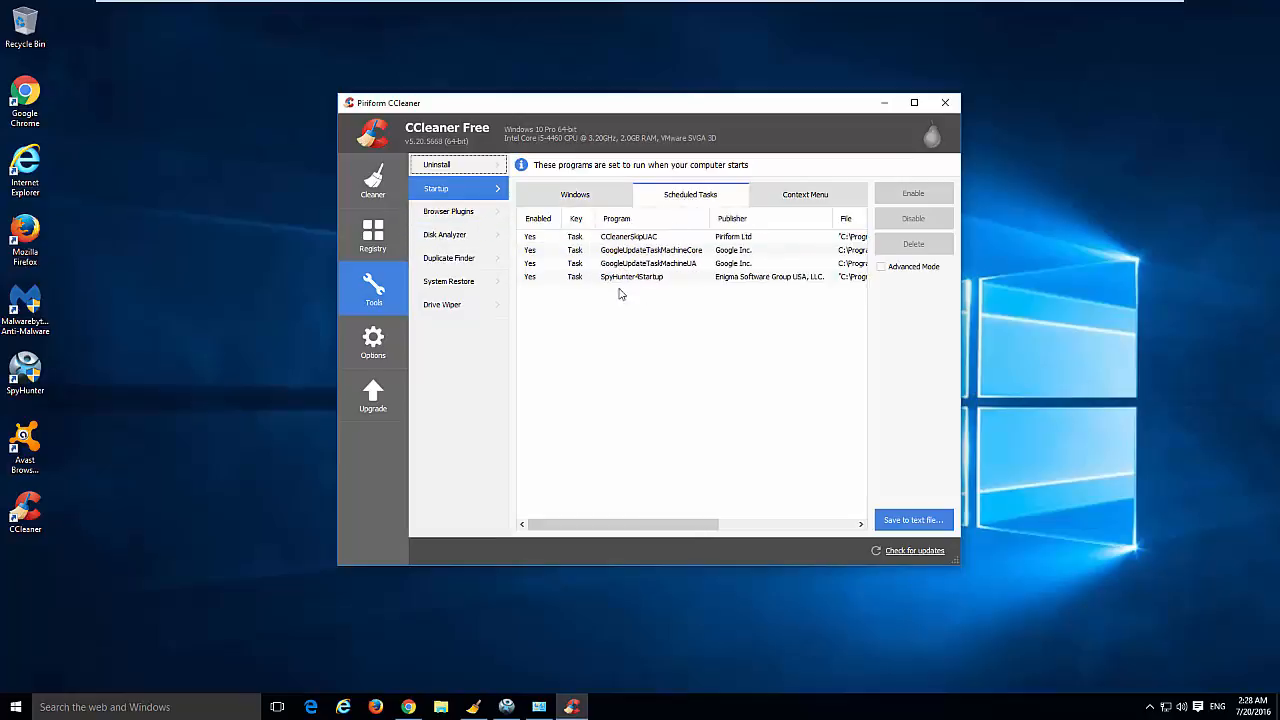
Review the browser plugins for Firefox and Google Chrome
left_click(449, 213)
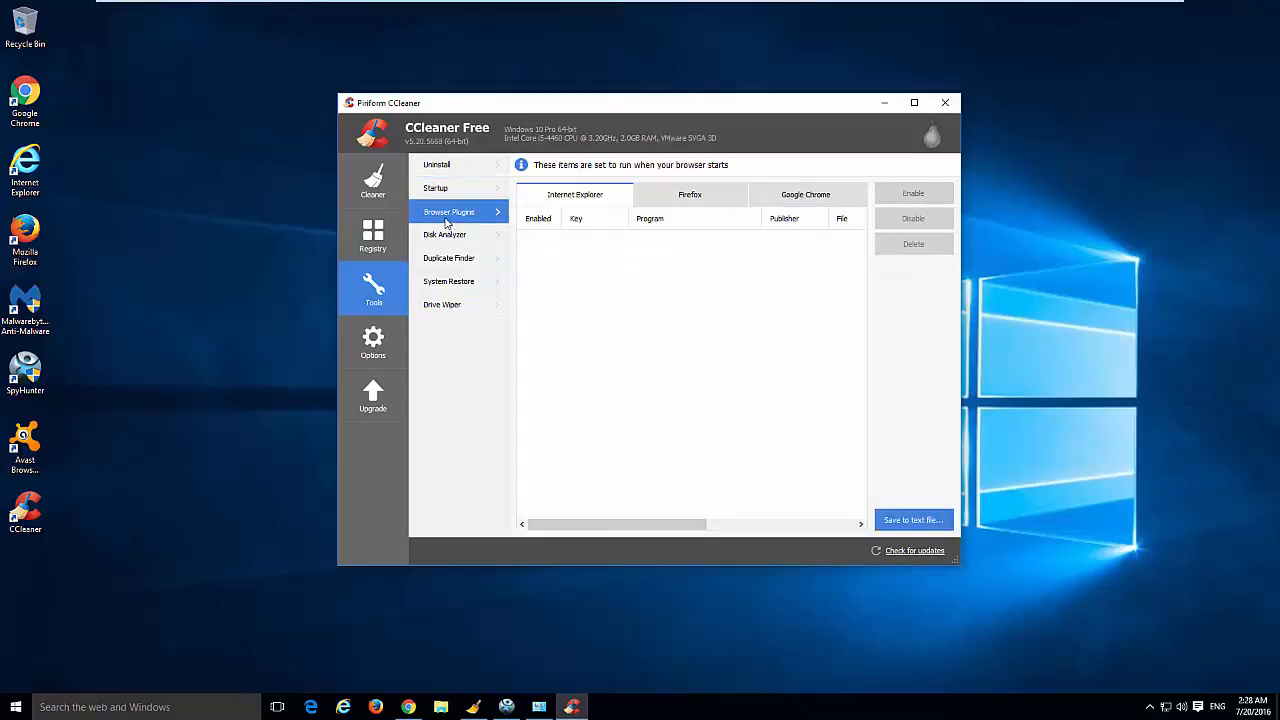
left_click(689, 196)
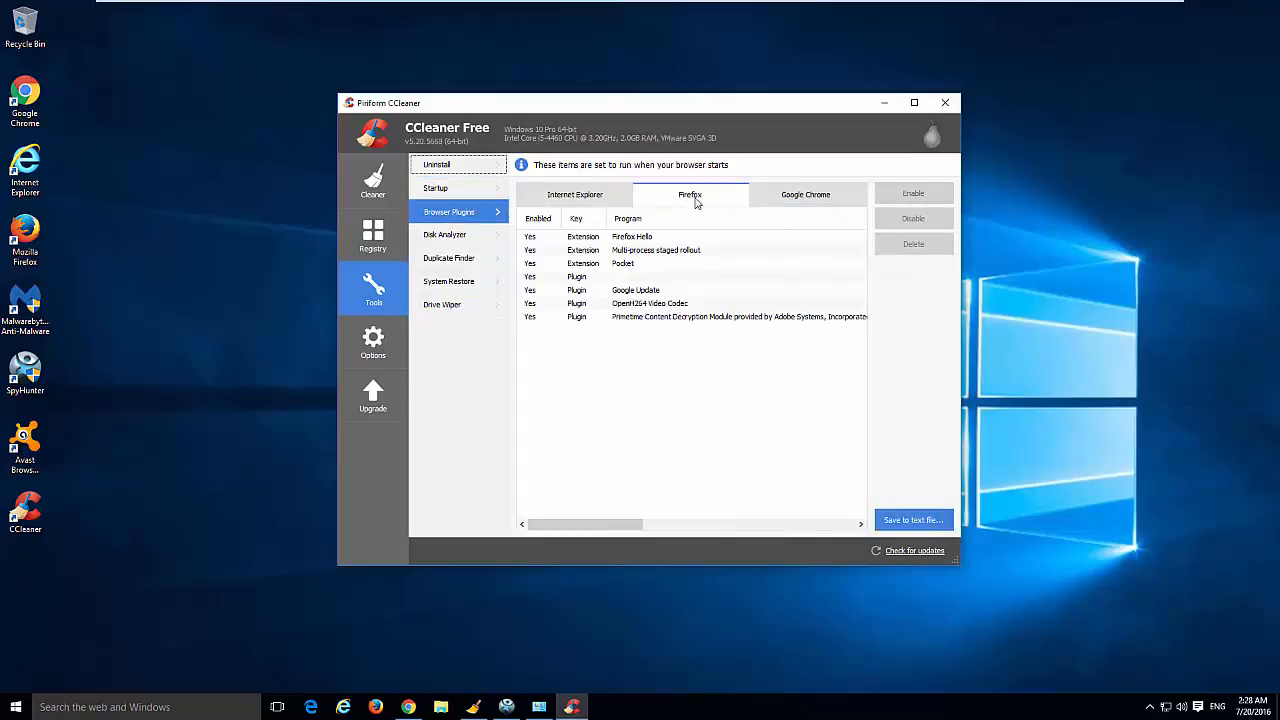
left_click(805, 195)
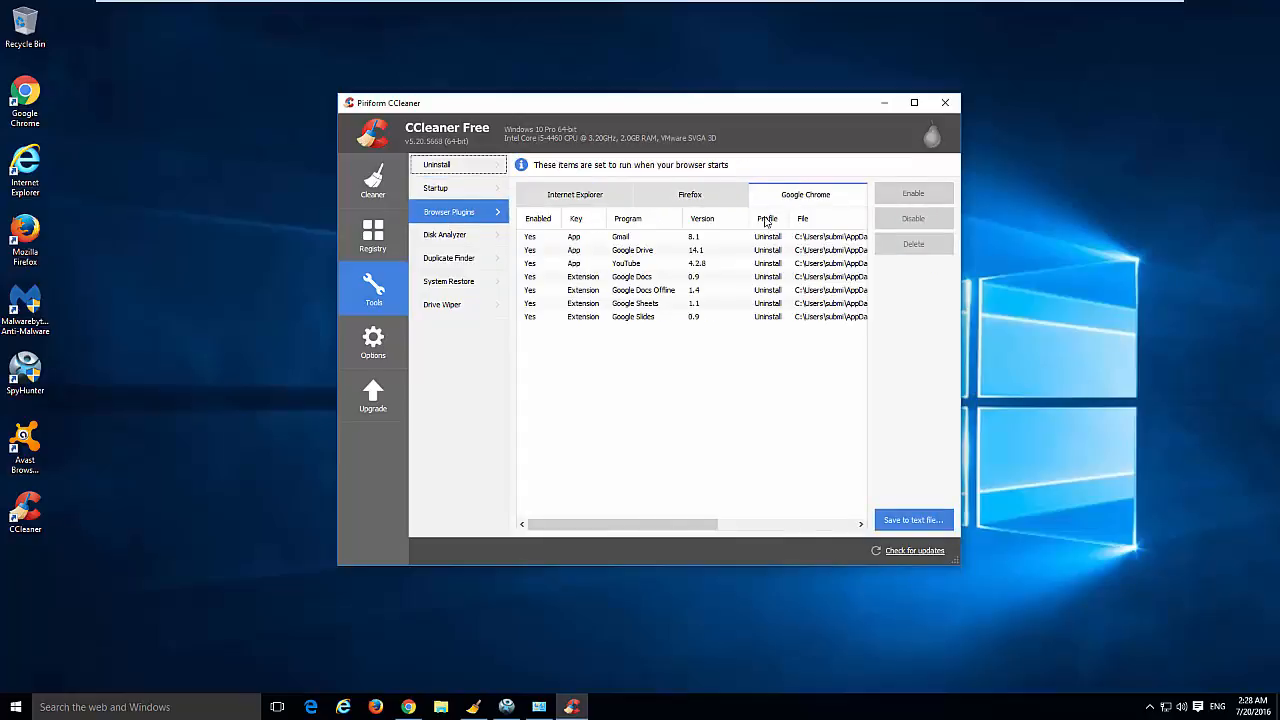
View the Internet Explorer add-ons, then close CCleaner
mouse_move(680, 524)
left_mouse_down()
mouse_move(710, 524)
mouse_move(680, 524)
left_mouse_up()
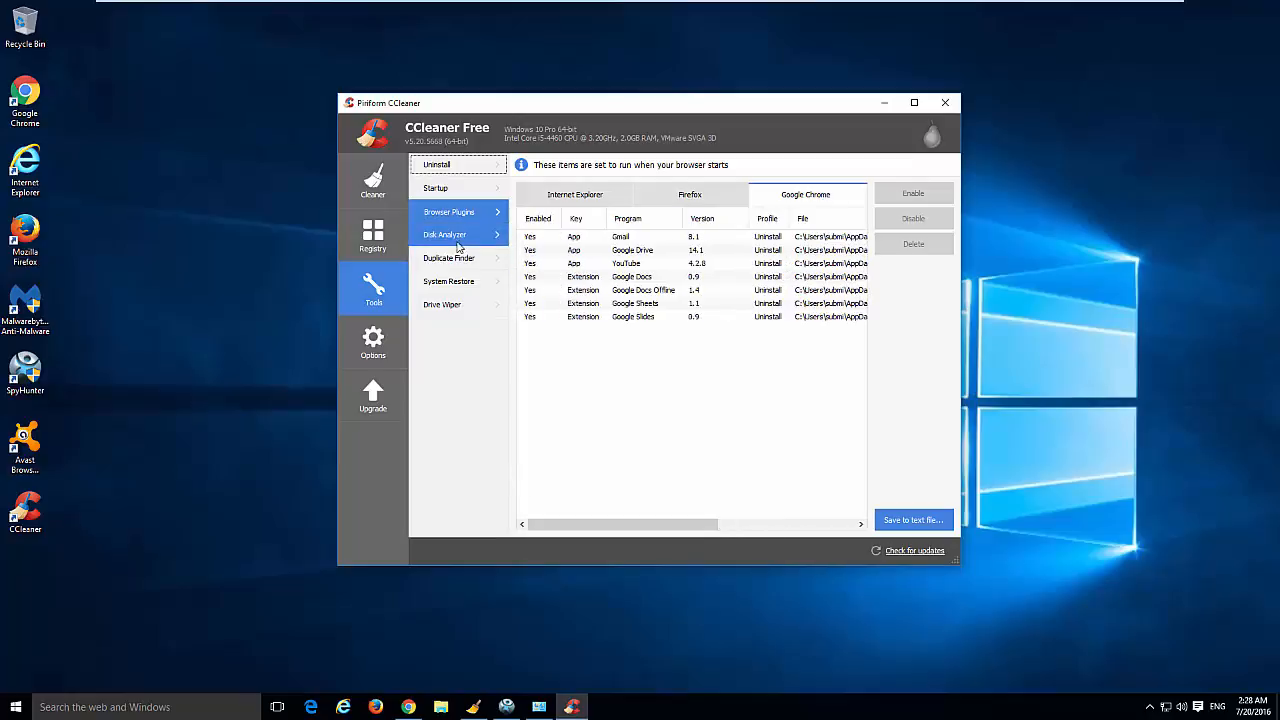
left_click(589, 200)
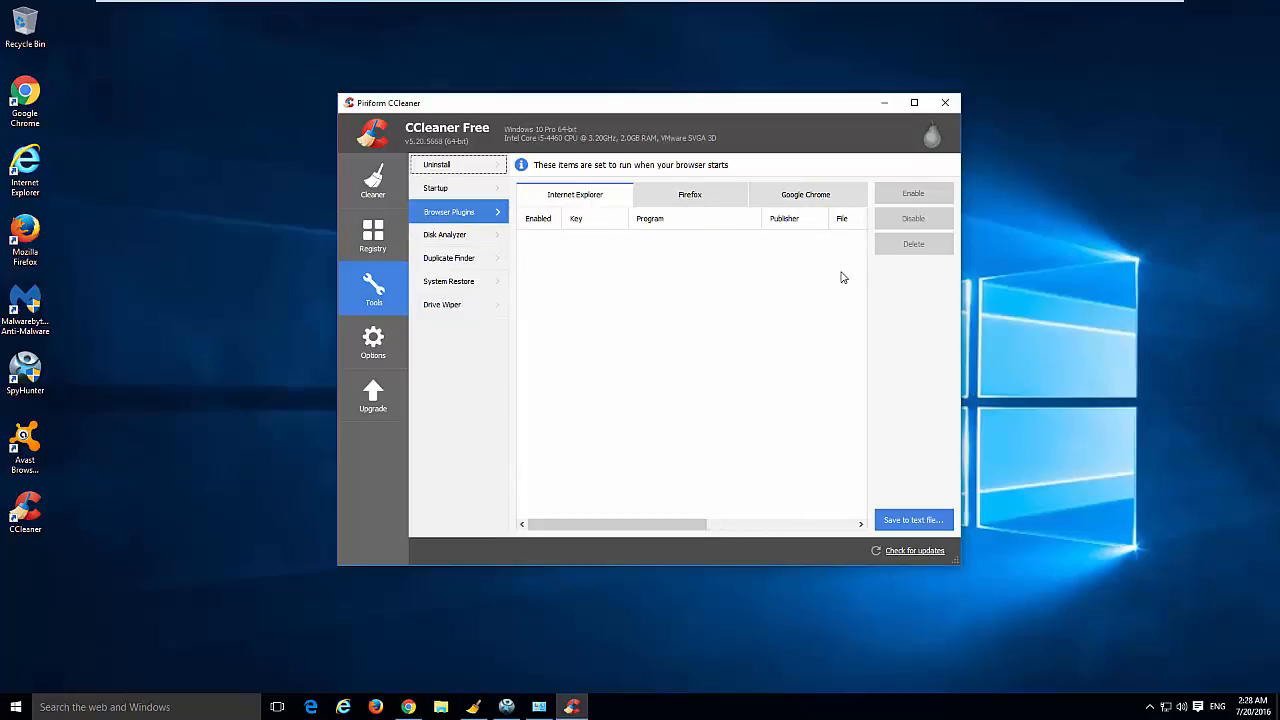
left_click(945, 102)
left_click(506, 707)
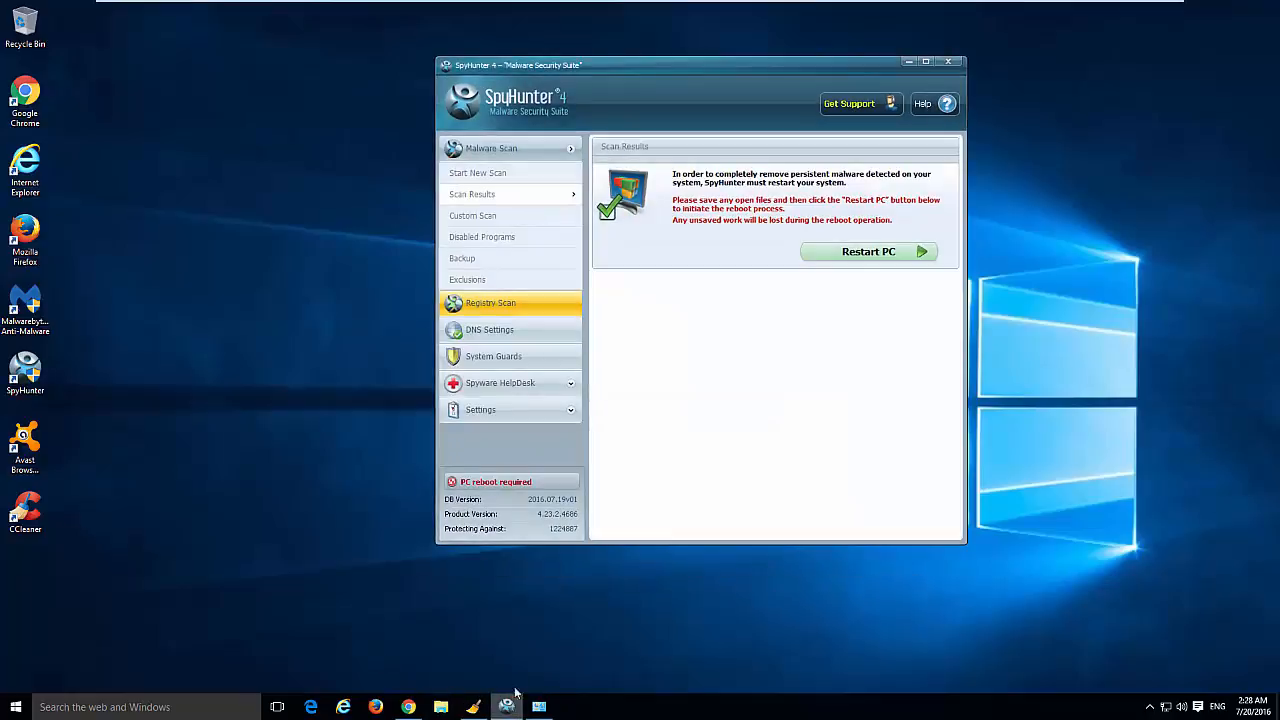
left_click_drag(590, 73, 556, 88)
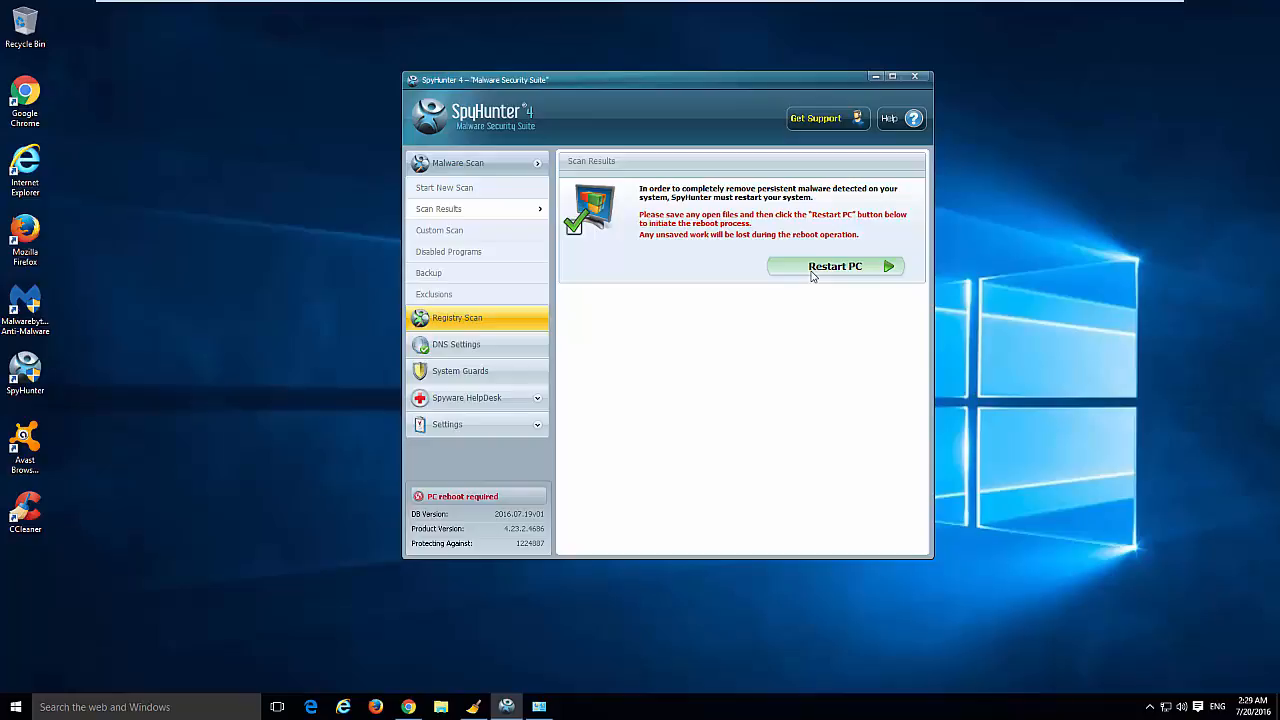
left_click_drag(696, 80, 680, 70)
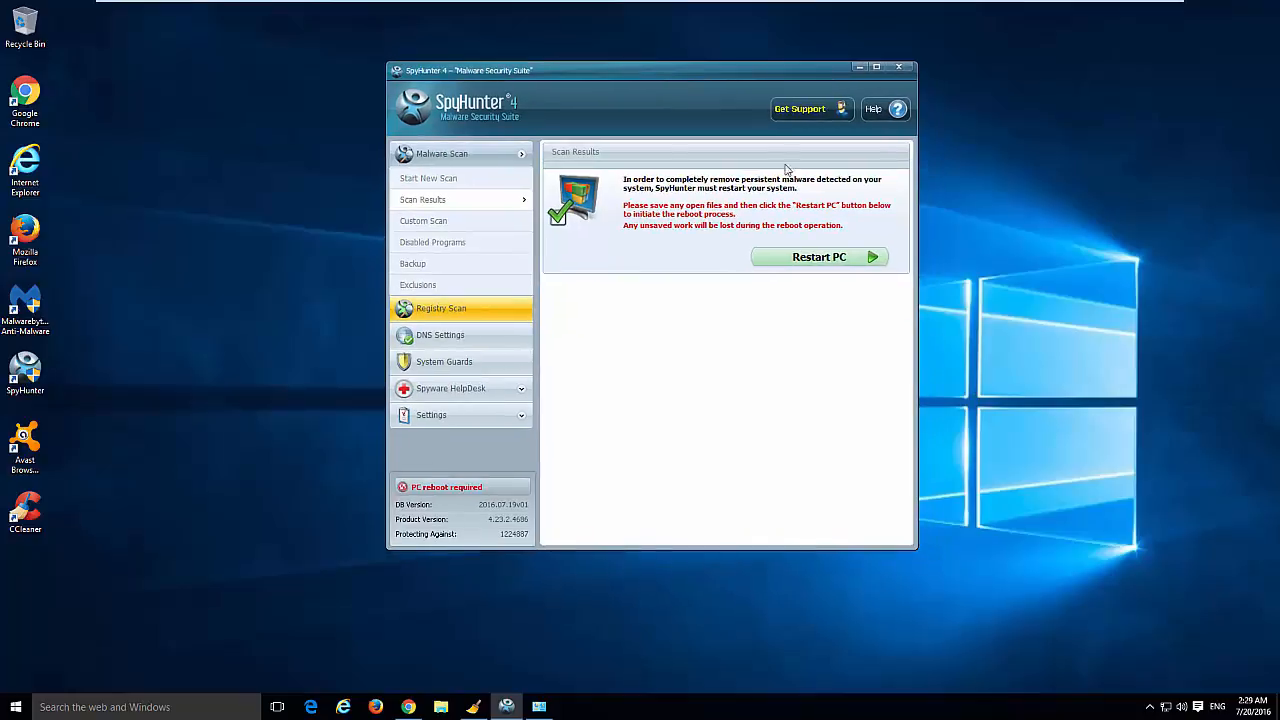